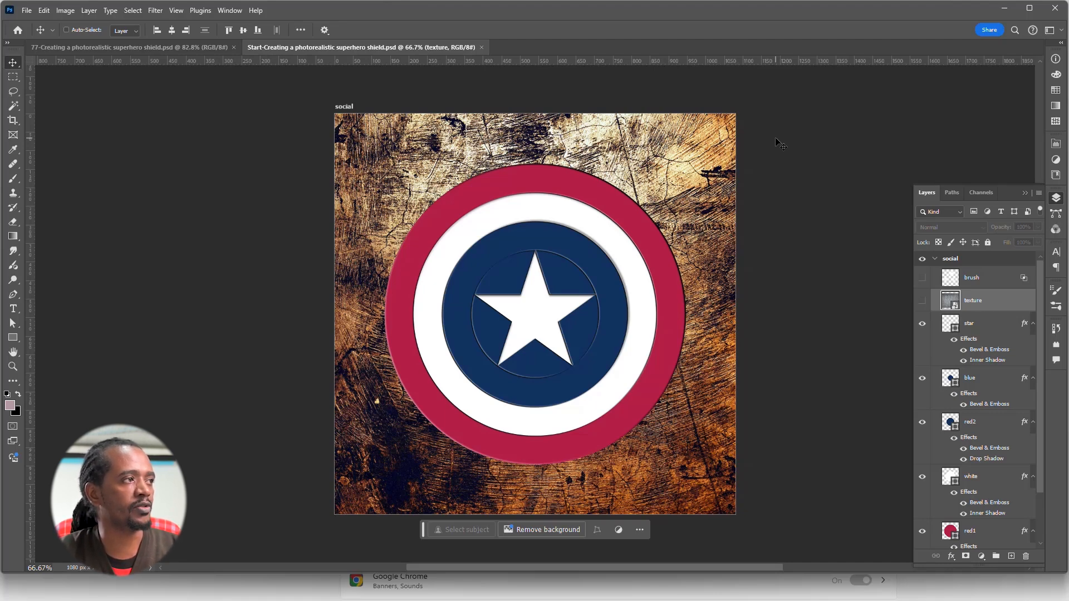
Step: View the finished superhero shield document for reference, and return to the Start document
left_click(142, 47)
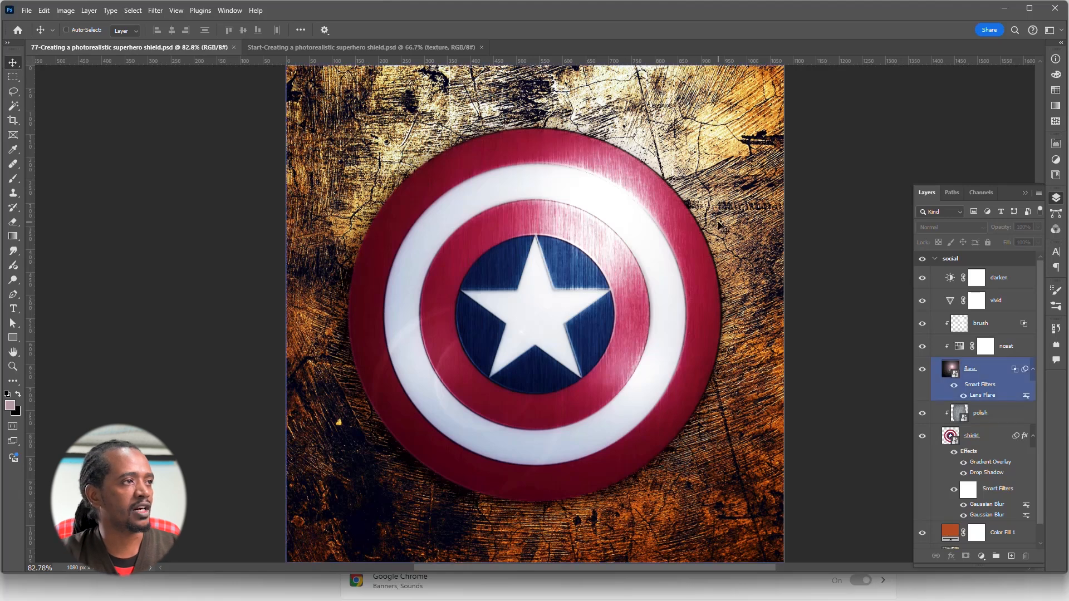
key("ctrl+Tab")
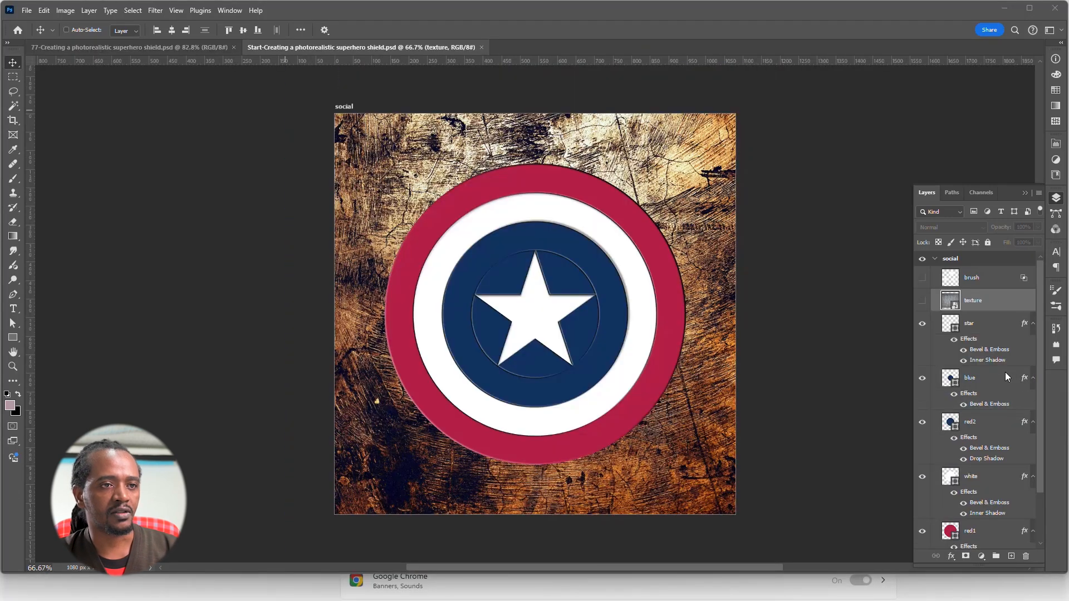
Step: Collapse the layer effects and convert the layers from star down to red1 into one smart object named shield
left_click(1034, 323, "alt")
key("ctrl+0")
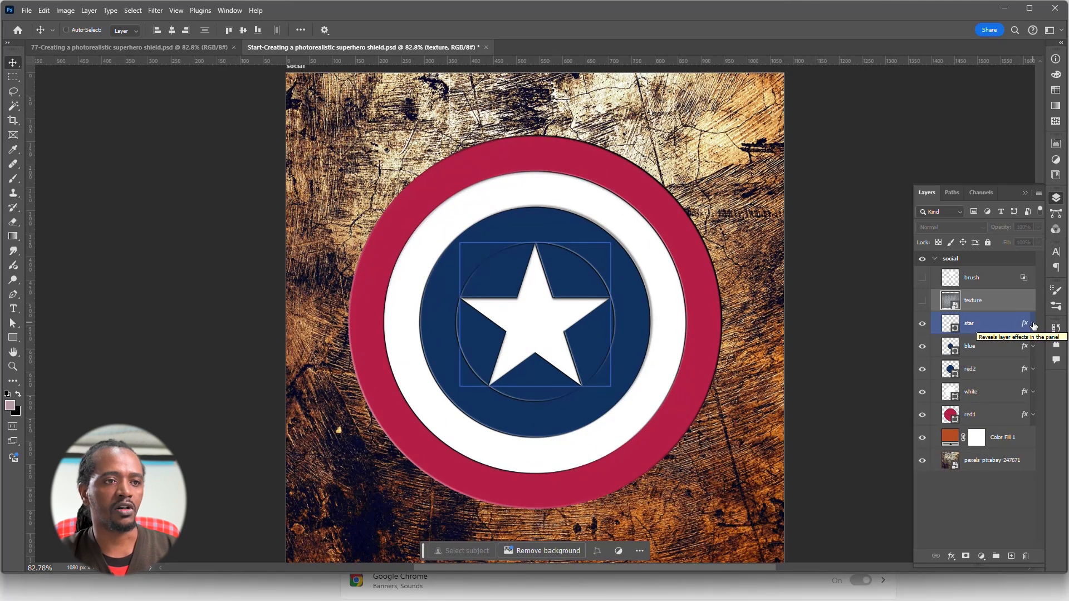
left_click(994, 330)
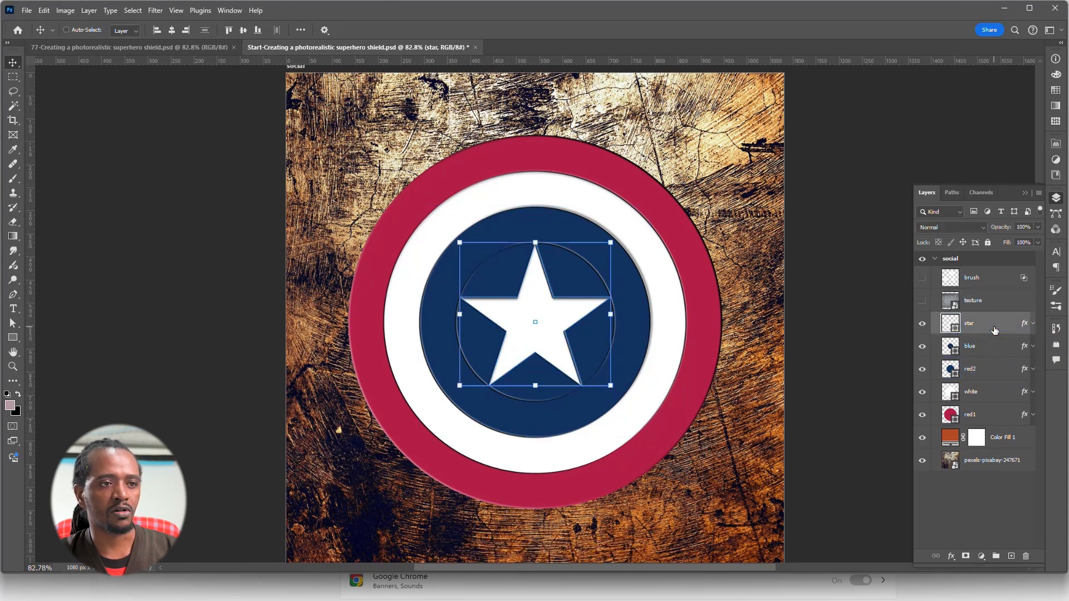
left_click(993, 414, "shift")
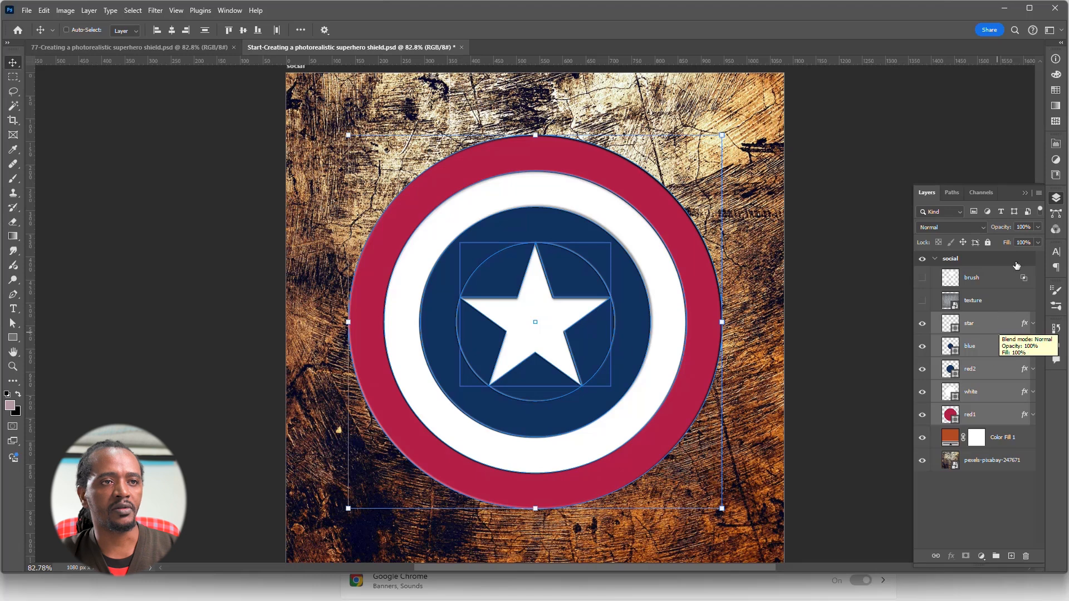
left_click(1038, 192)
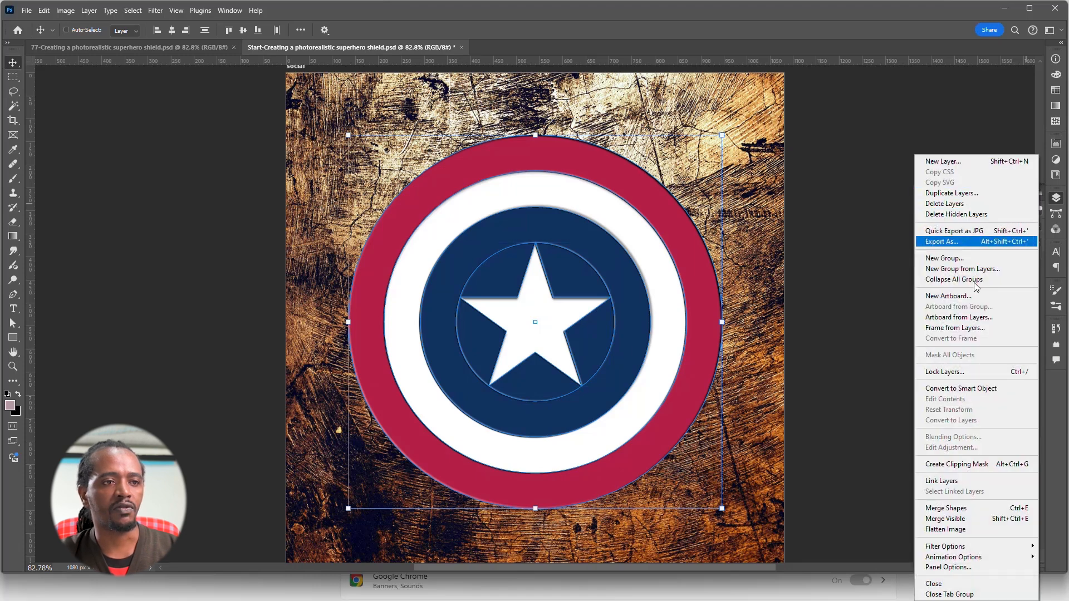
left_click(991, 389)
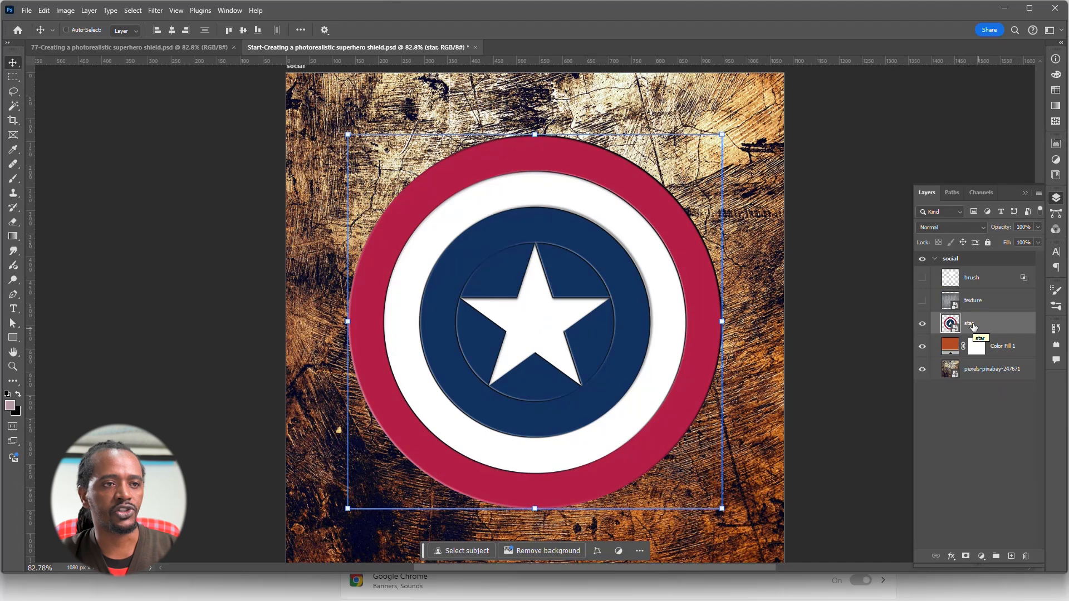
double_click(972, 325)
type("shield")
key("Return")
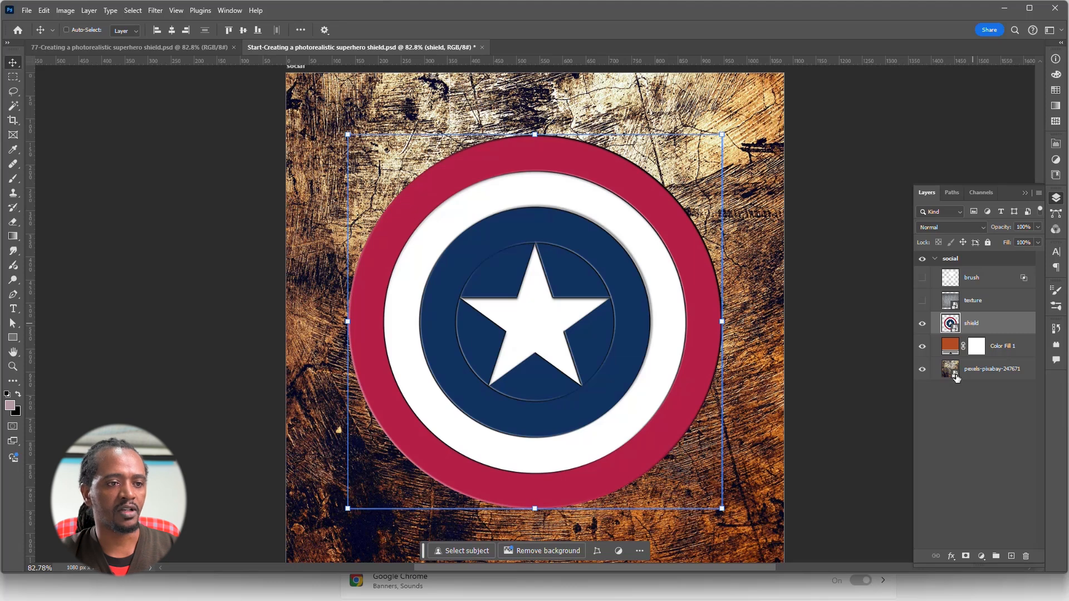
Step: Add a Drop Shadow effect to the shield layer with its angle set to 35°
left_click(952, 556)
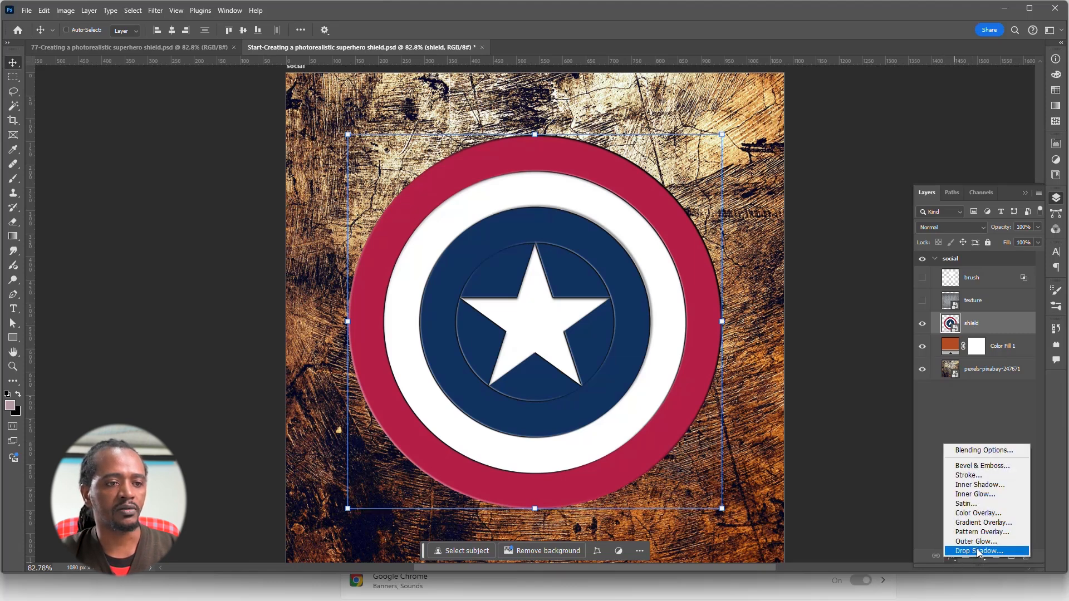
left_click(978, 551)
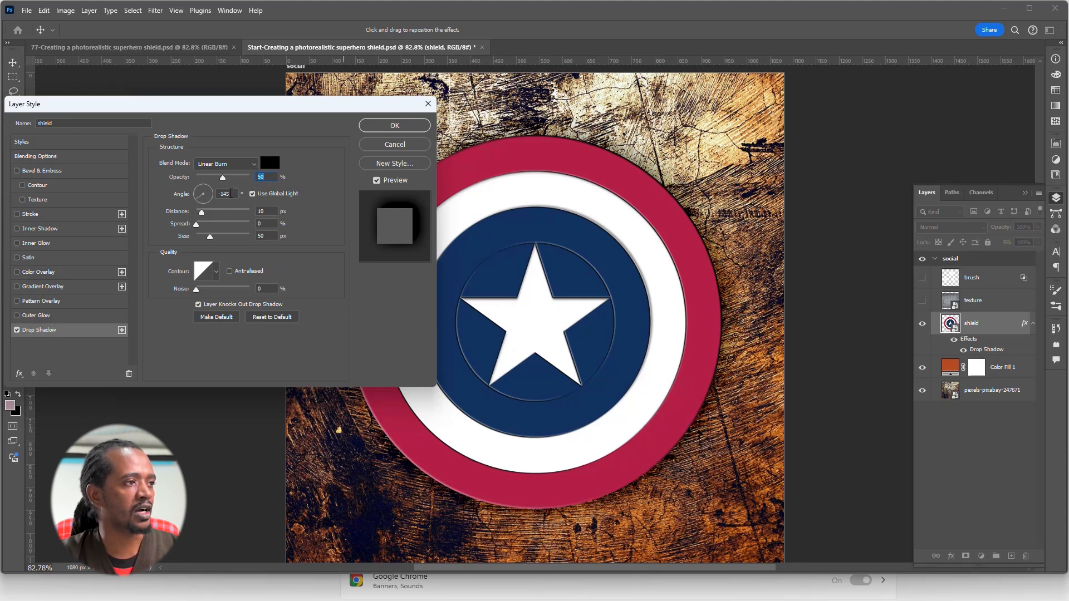
double_click(227, 193)
type("35")
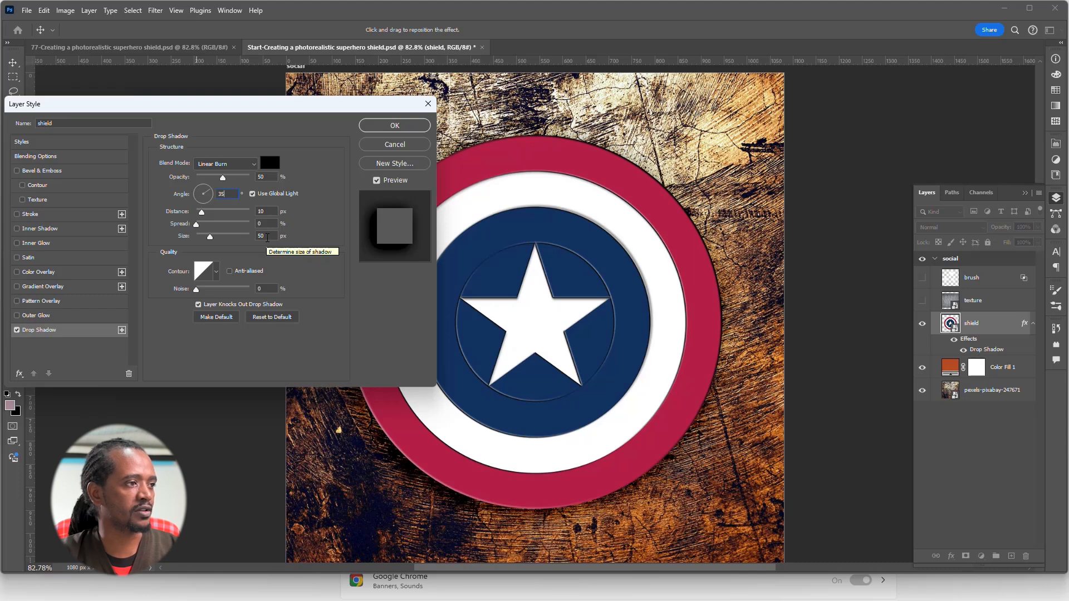
left_click(396, 126)
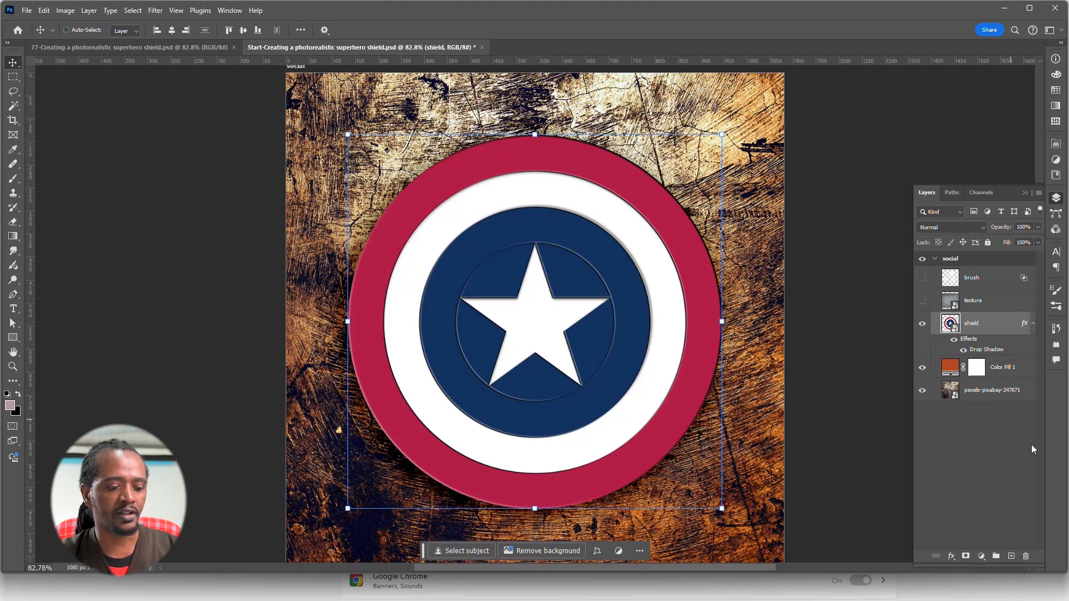
Step: Create a new layer named flare above the shield and fill it with the default black foreground color
key("m")
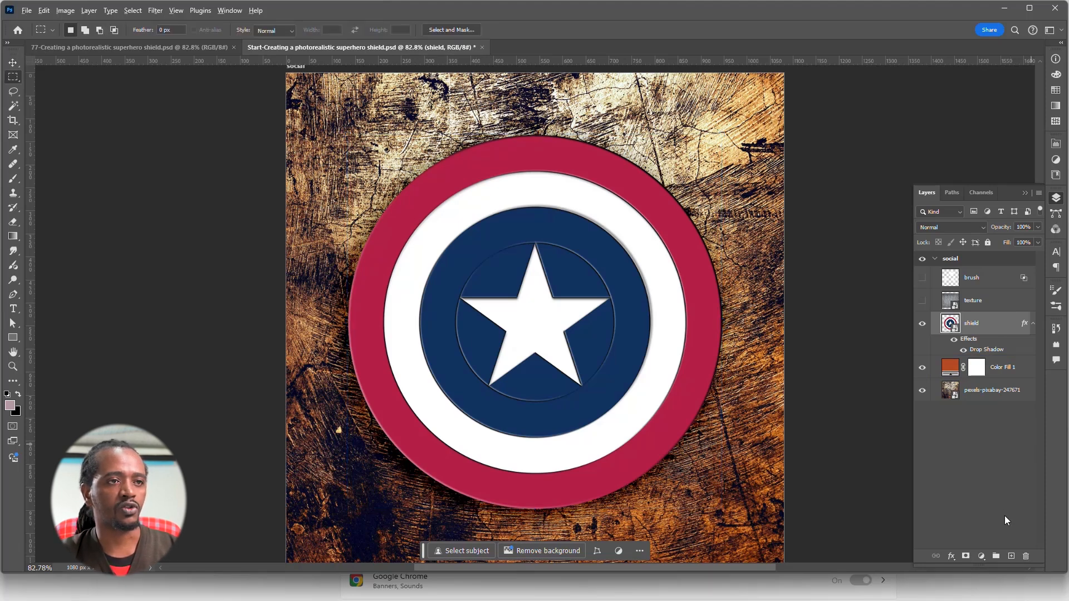
left_click(1009, 557, "alt")
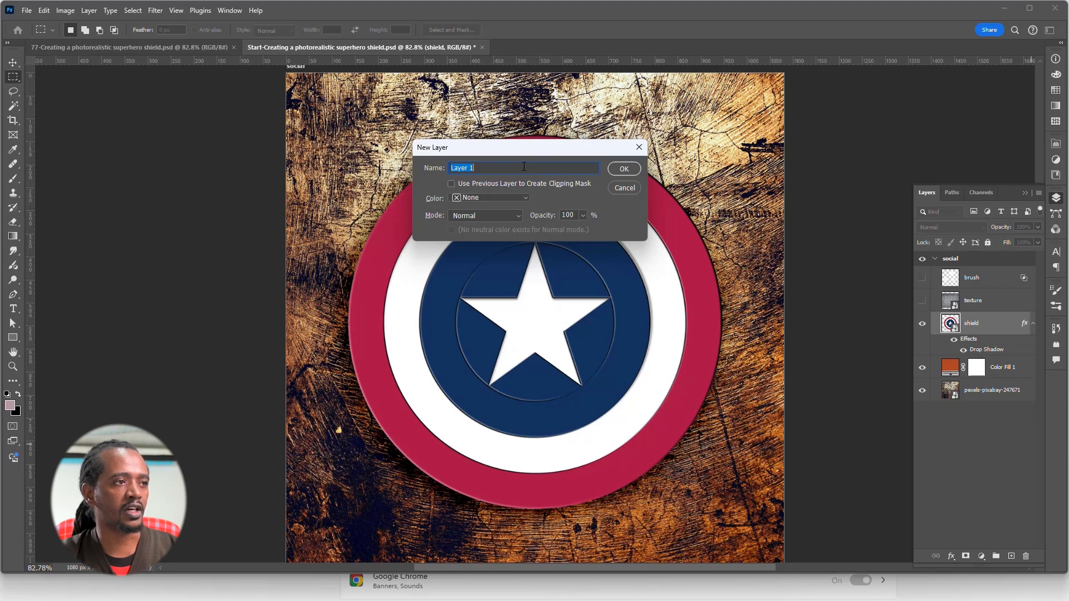
type("flare")
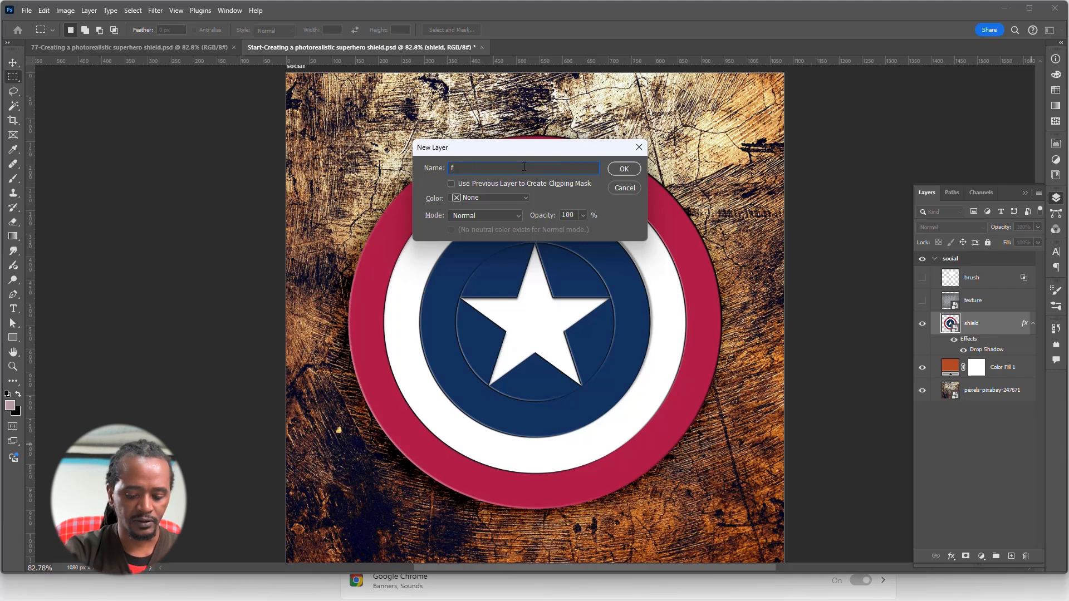
left_click(623, 170)
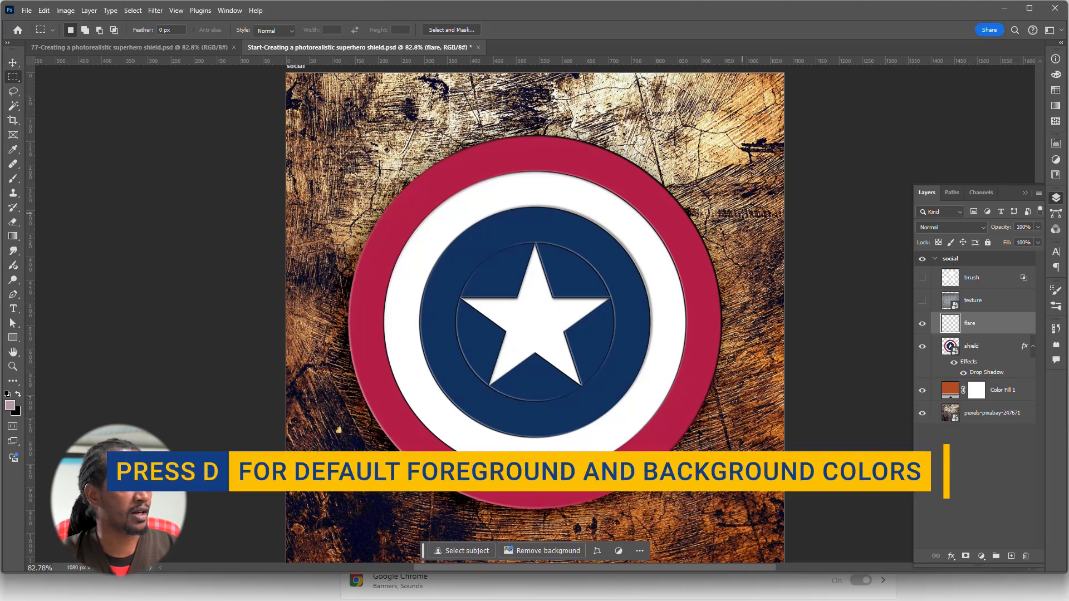
key("d")
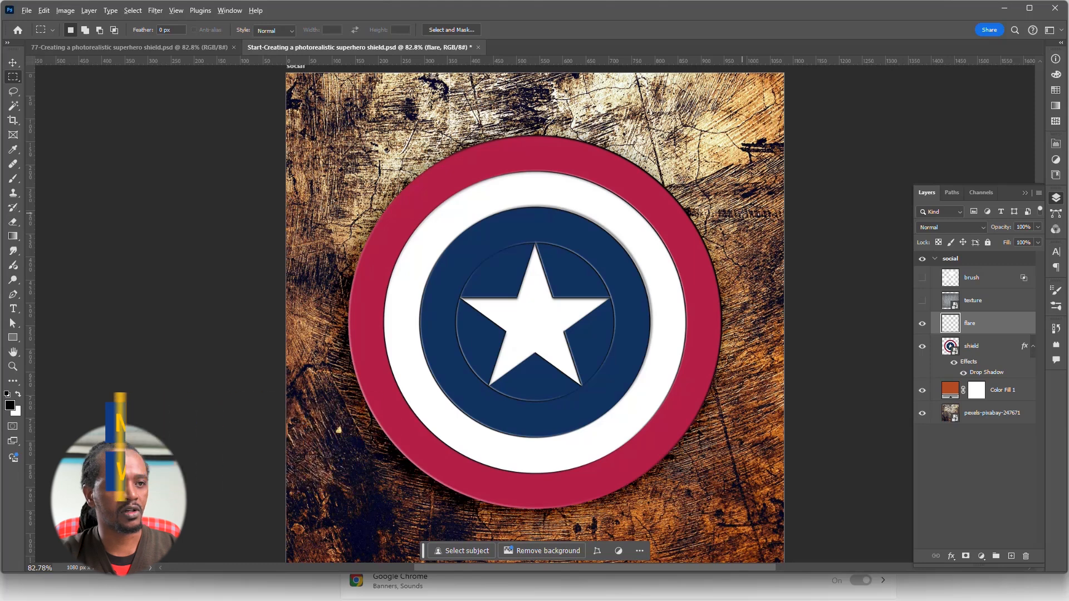
key("alt+BackSpace")
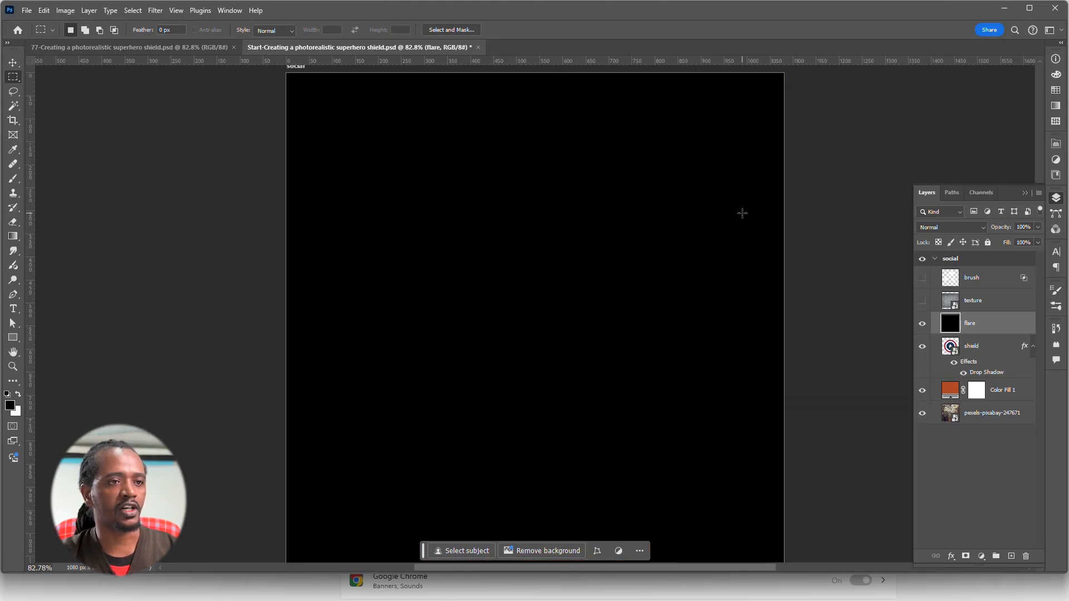
Step: Convert the flare layer to a smart object and set its blend mode to Screen
right_click(1013, 326)
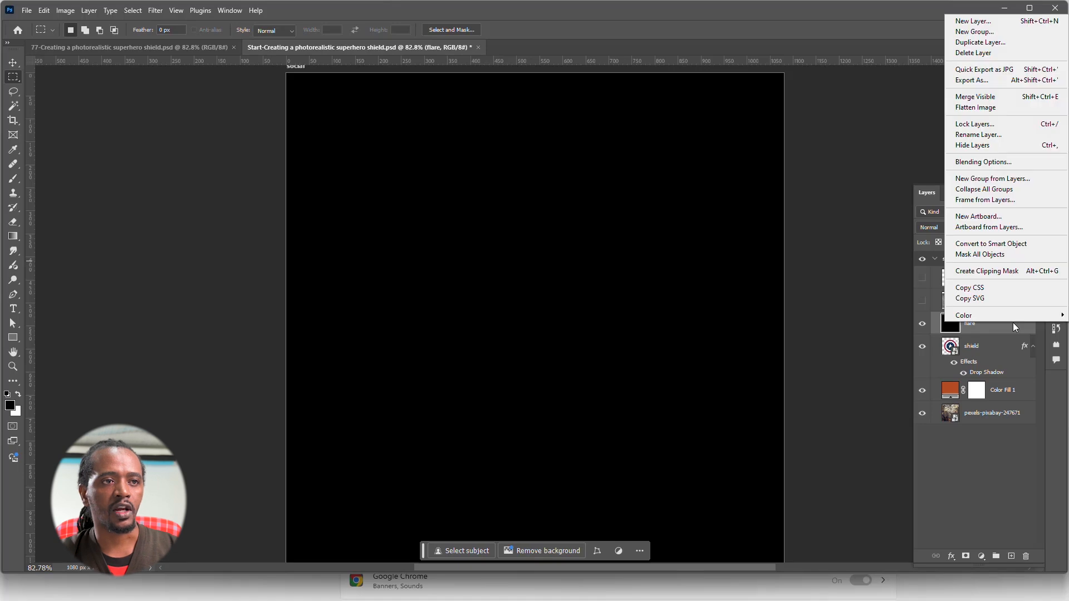
left_click(1026, 243)
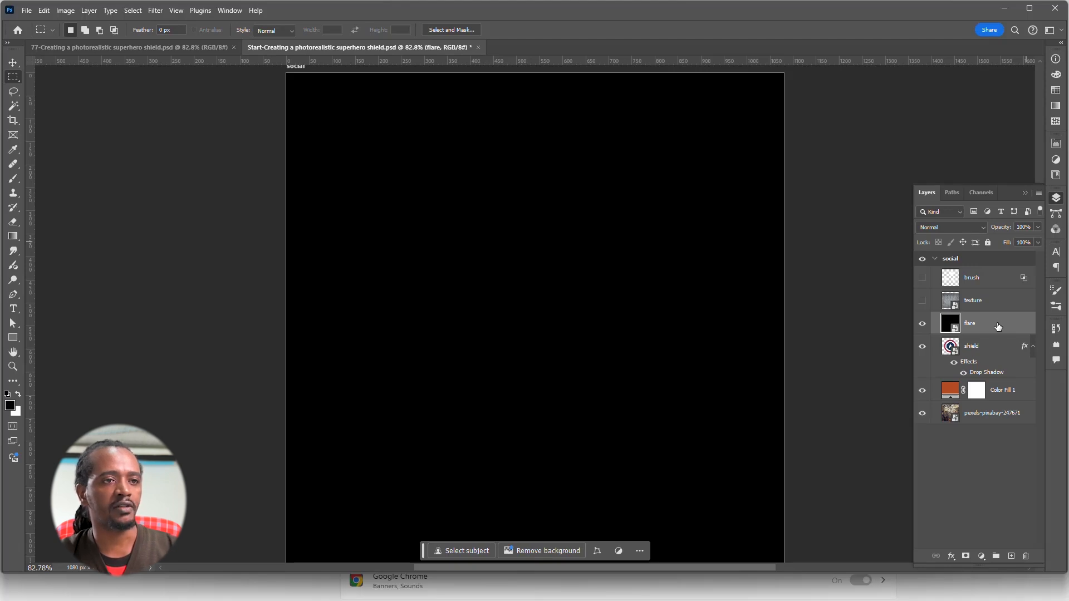
left_click(980, 228)
left_click(997, 324)
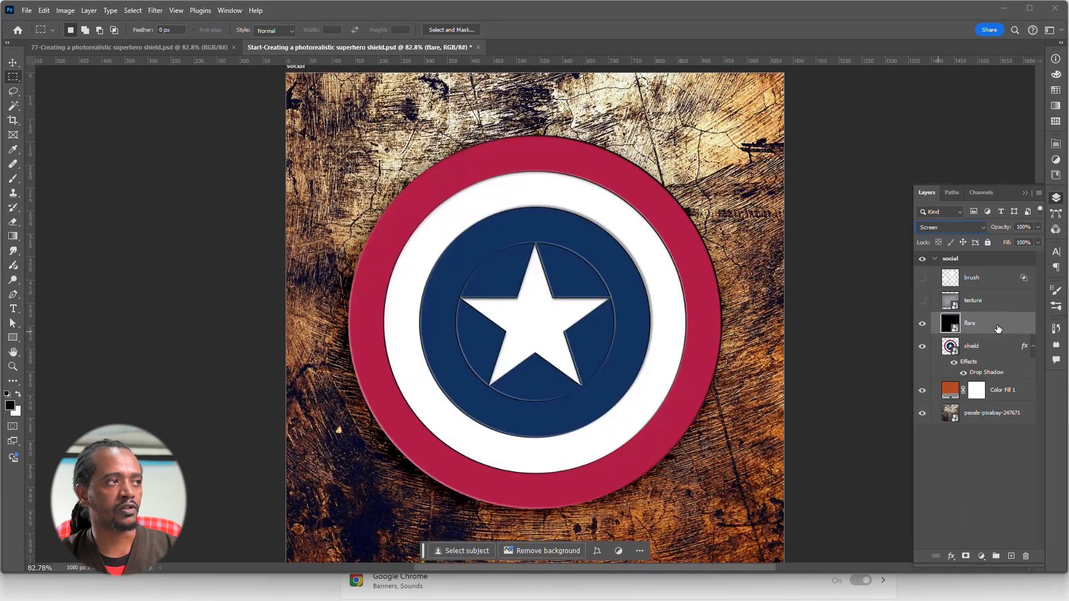
Step: Apply a Lens Flare filter to the flare layer at 150% brightness, centred on the shield's upper-right area
left_click(155, 10)
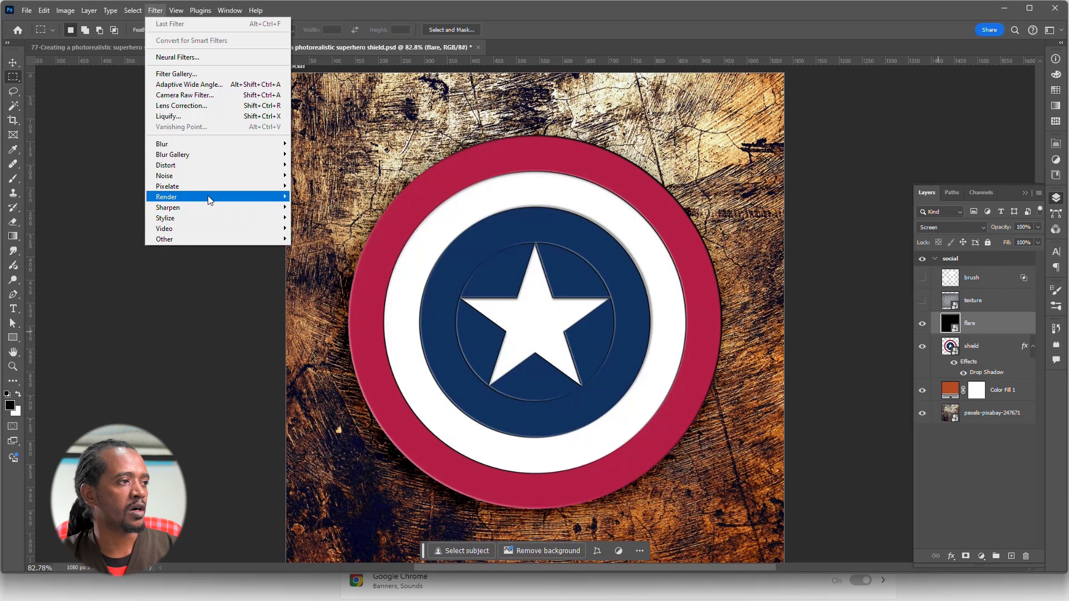
mouse_move(210, 200)
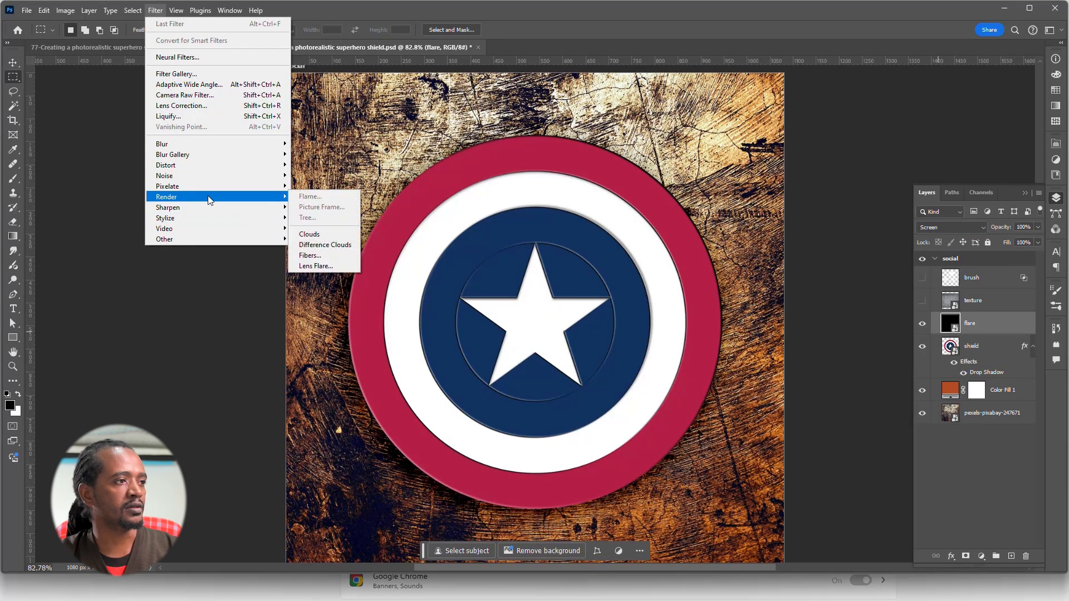
left_click(333, 265)
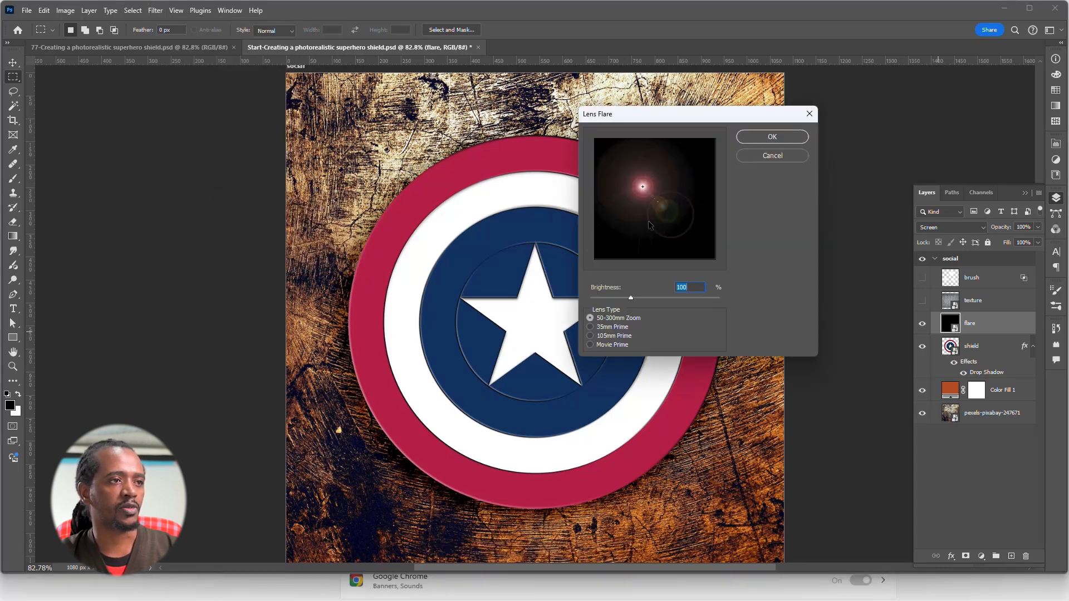
left_click_drag(644, 189, 673, 181)
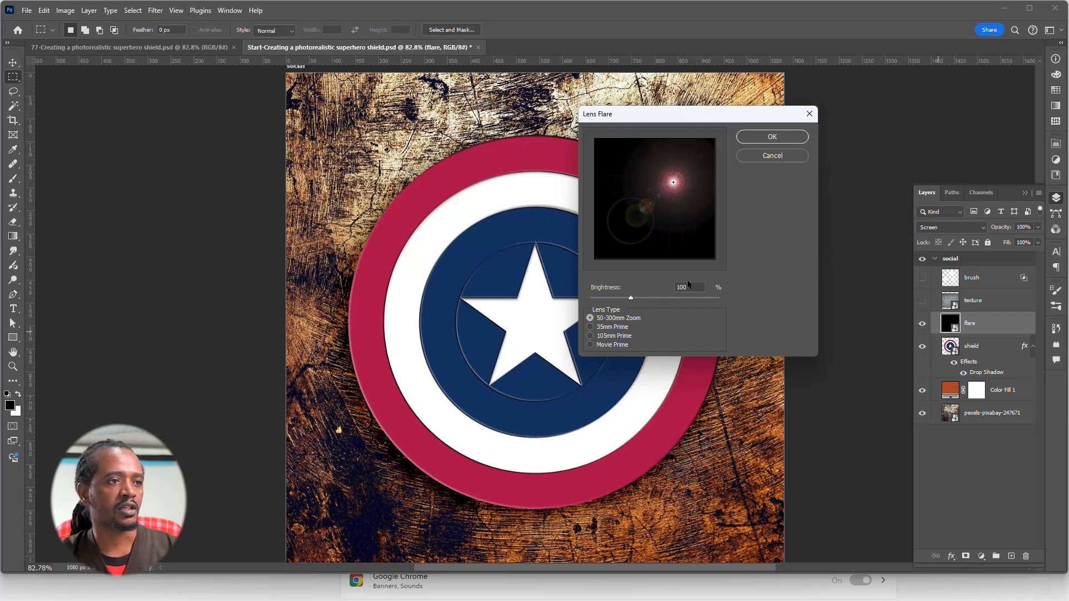
left_click_drag(691, 285, 655, 274)
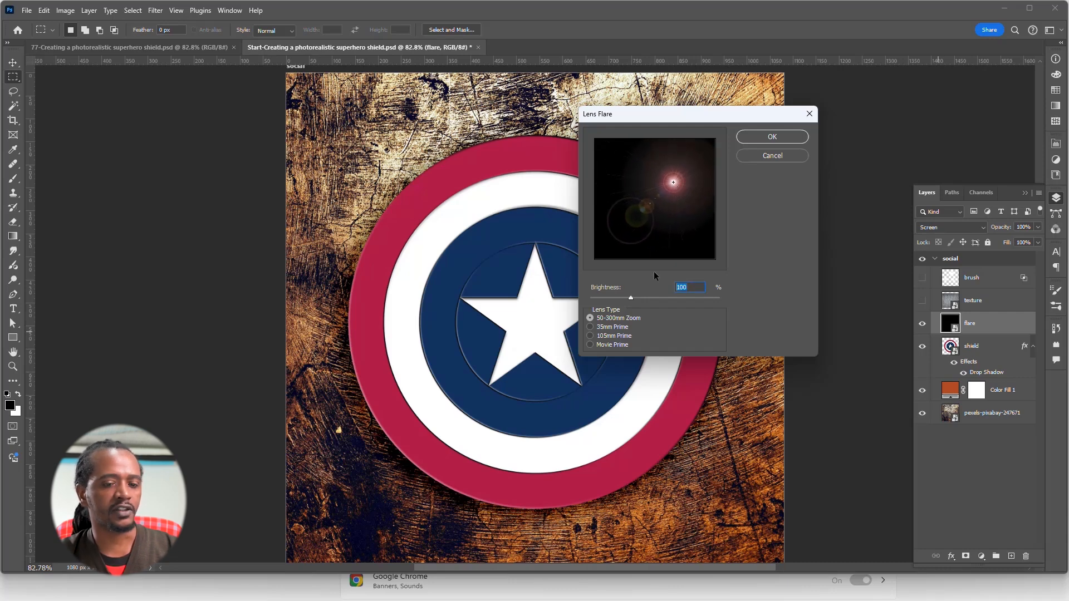
type("150")
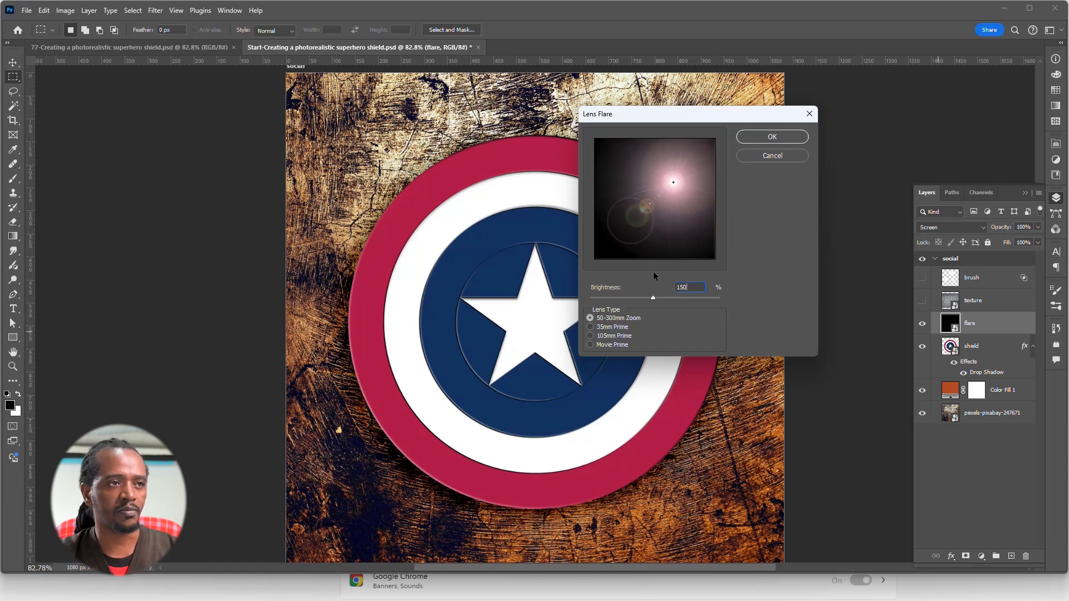
left_click(764, 138)
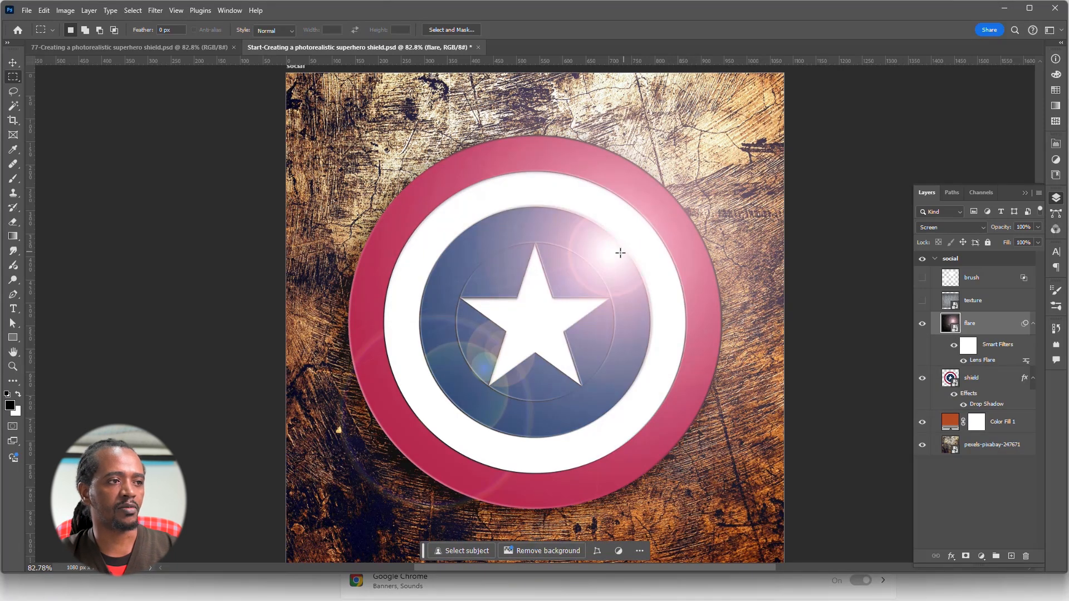
Step: Split the flare layer's Blend If black point for the underlying layer to 0 / 70
double_click(998, 326)
left_click_drag(163, 110, 505, 60)
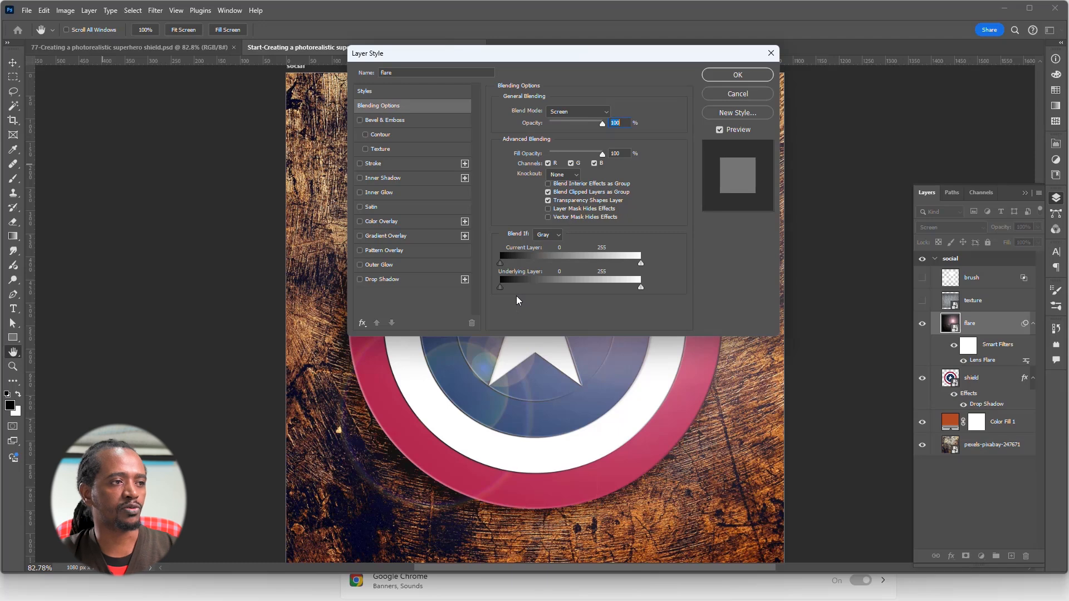
key("alt")
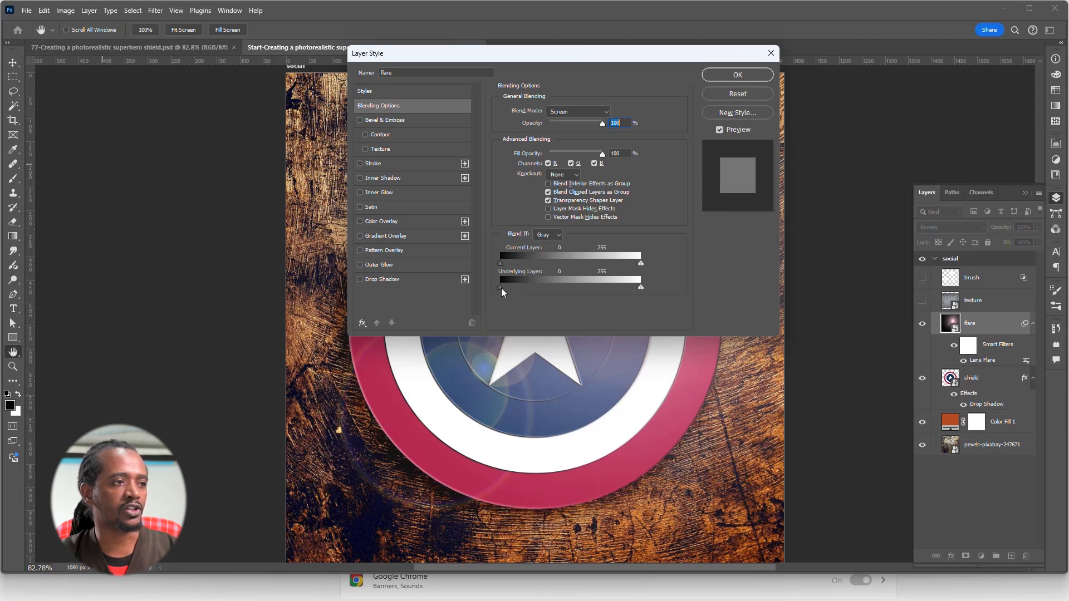
left_click_drag(501, 289, 539, 290)
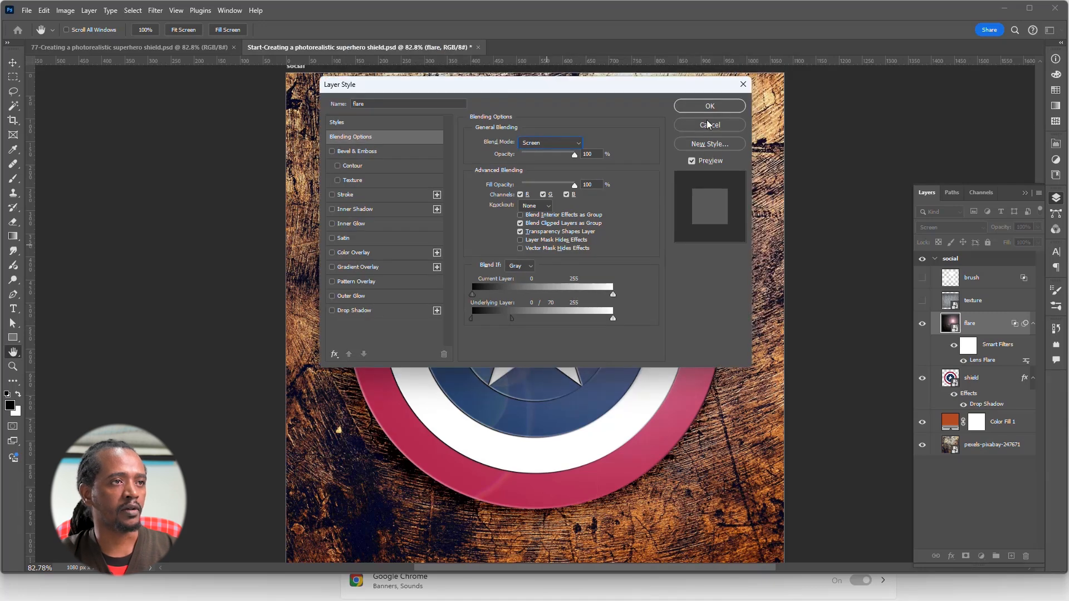
left_click(713, 106)
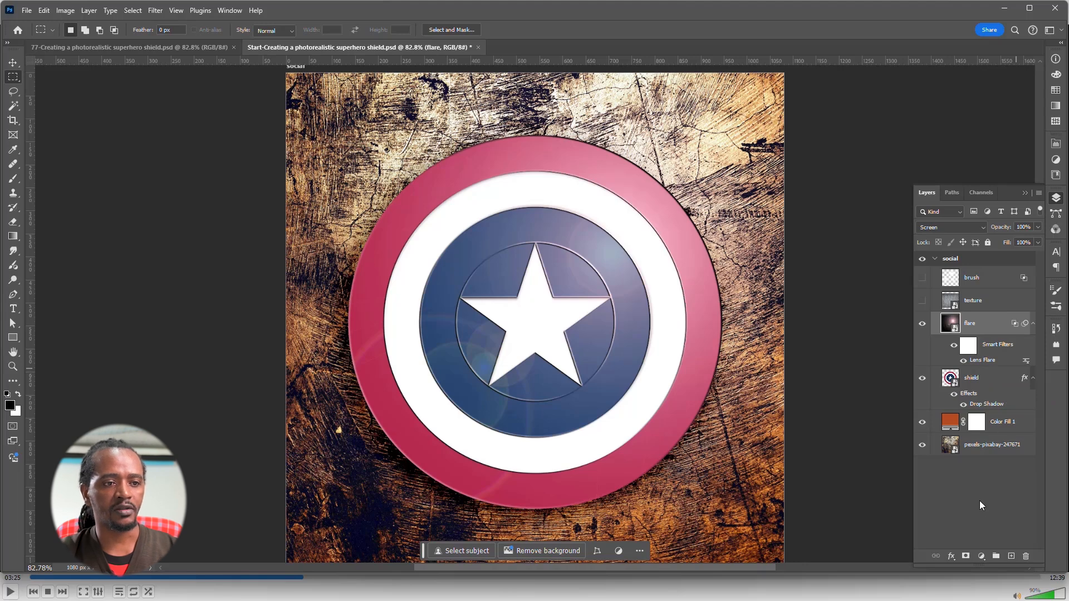
Step: Add a Hue/Saturation adjustment layer above the flare layer with Saturation at -100
left_click(981, 557)
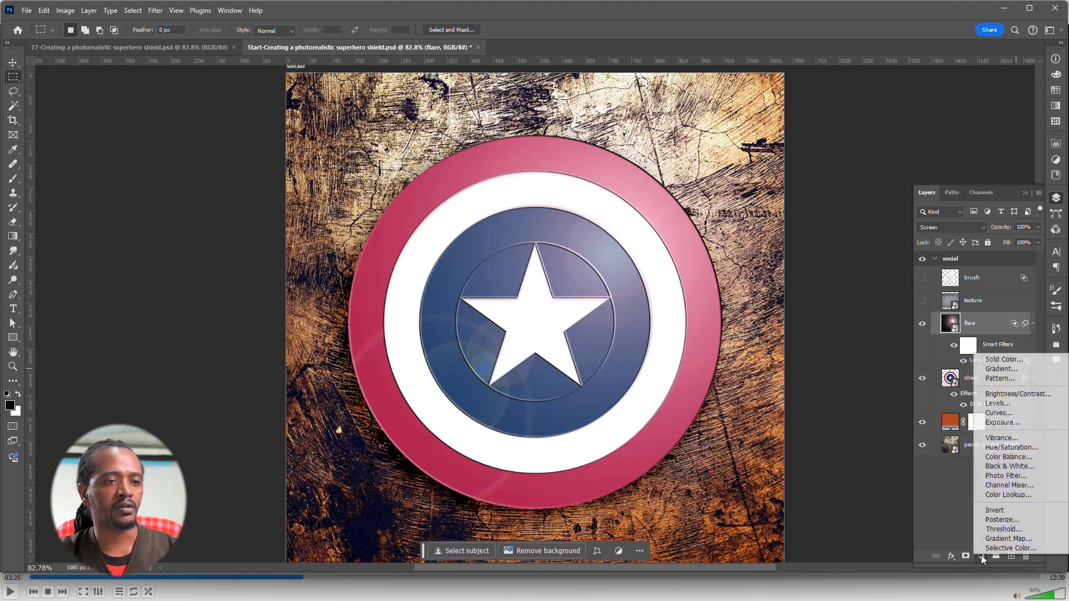
left_click(1036, 447)
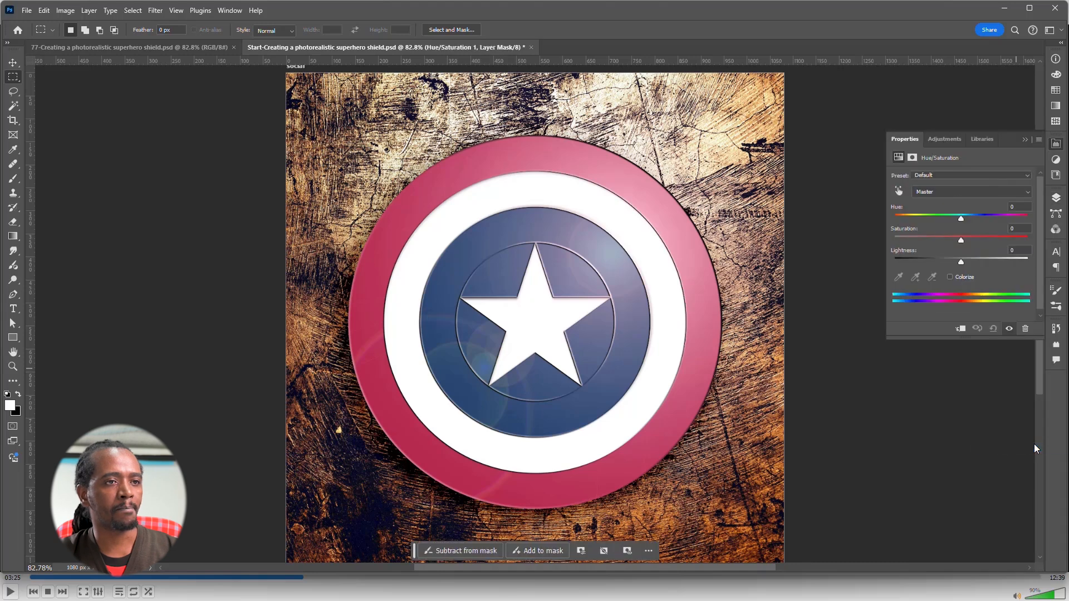
left_click_drag(961, 241, 881, 250)
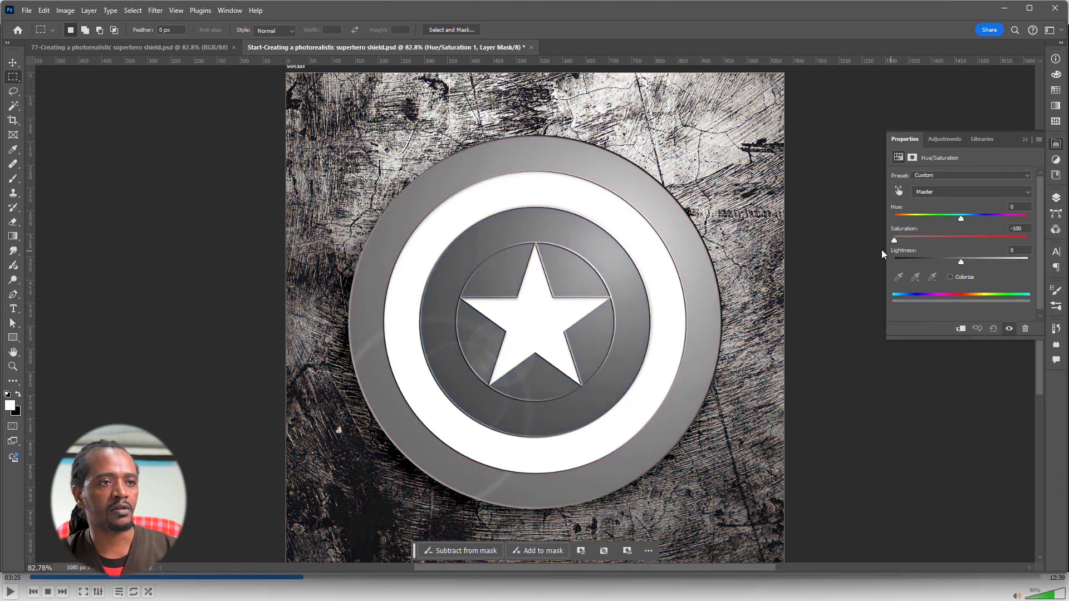
Step: Clip the Hue/Saturation adjustment to the flare layer and rename it desaturate
left_click(959, 329)
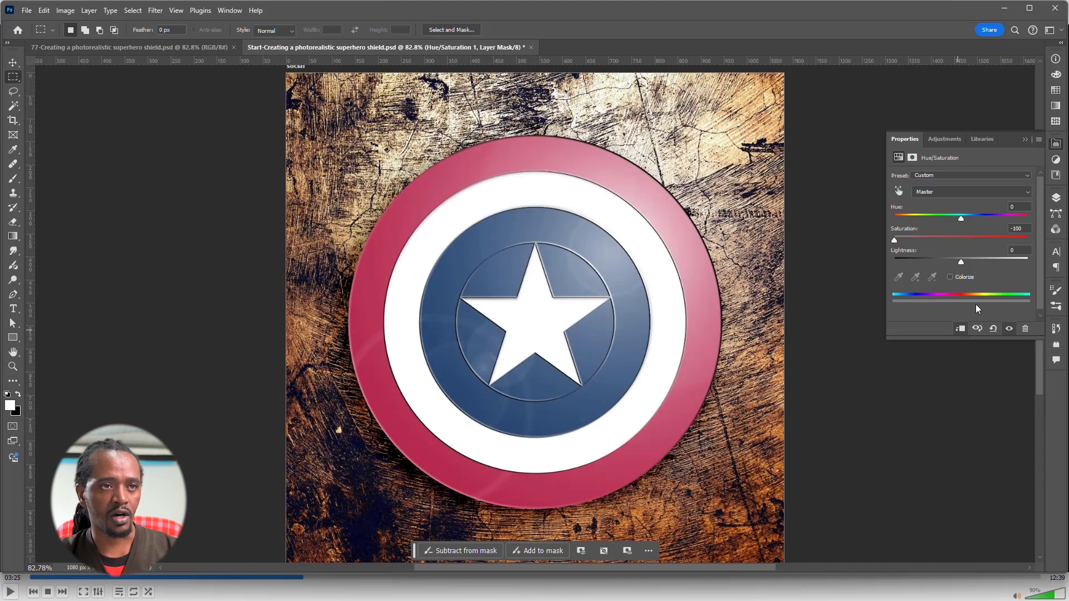
left_click(1055, 198)
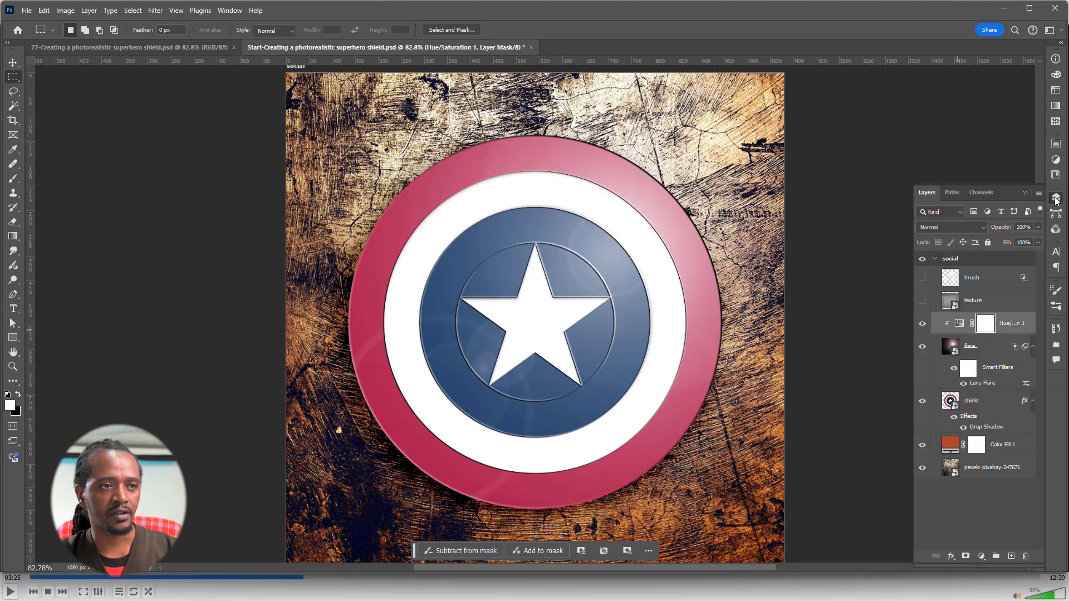
double_click(1013, 323)
type("desaturate")
key("Return")
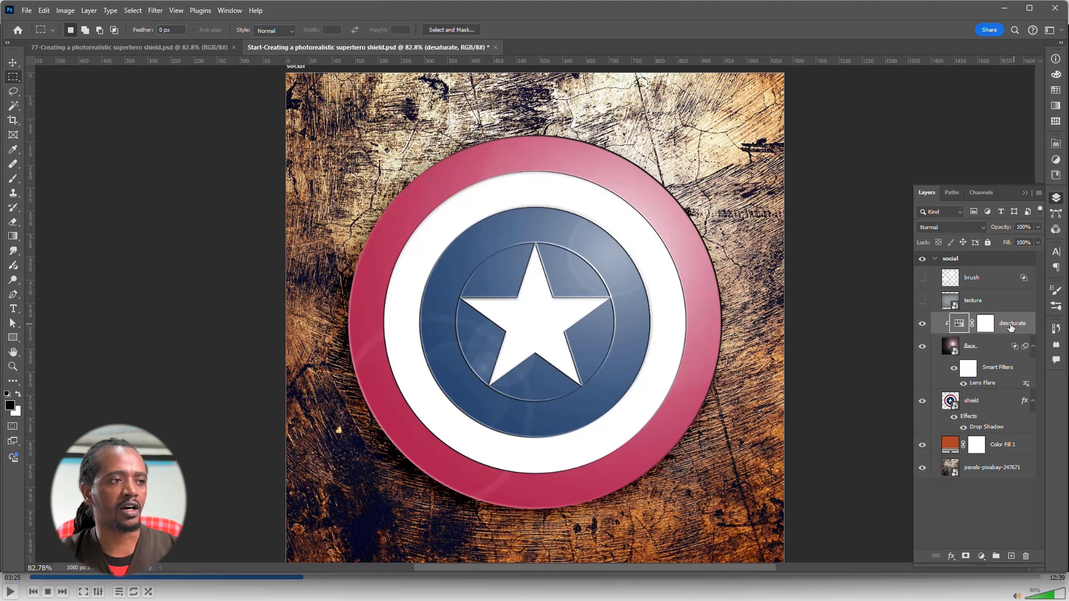
Step: Show and select the brush layer, and set up a Soft Round brush at 300 px
left_click(990, 278)
left_click(922, 278)
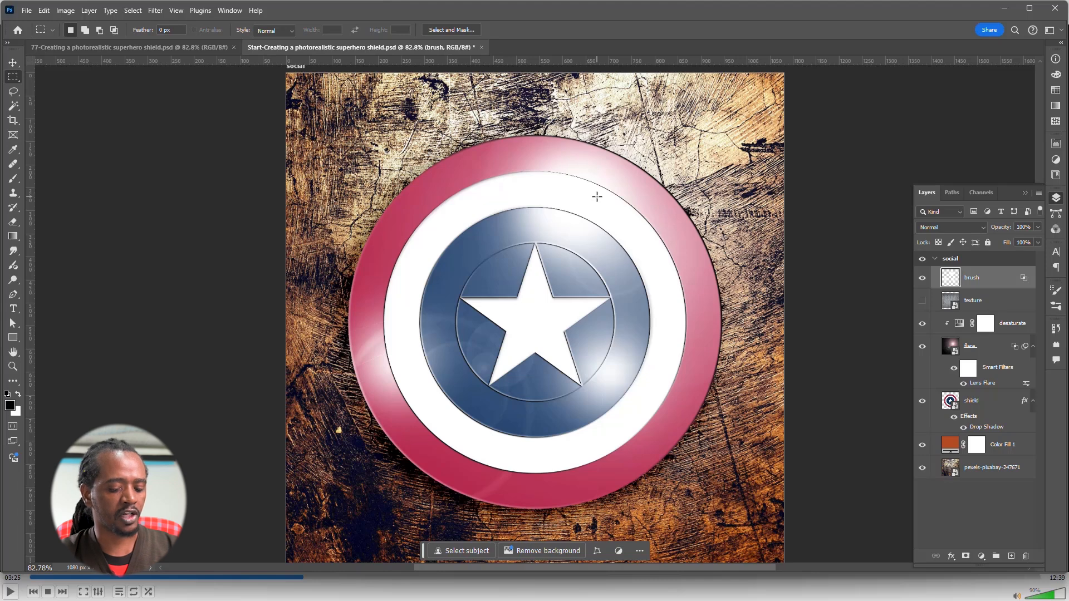
key("b")
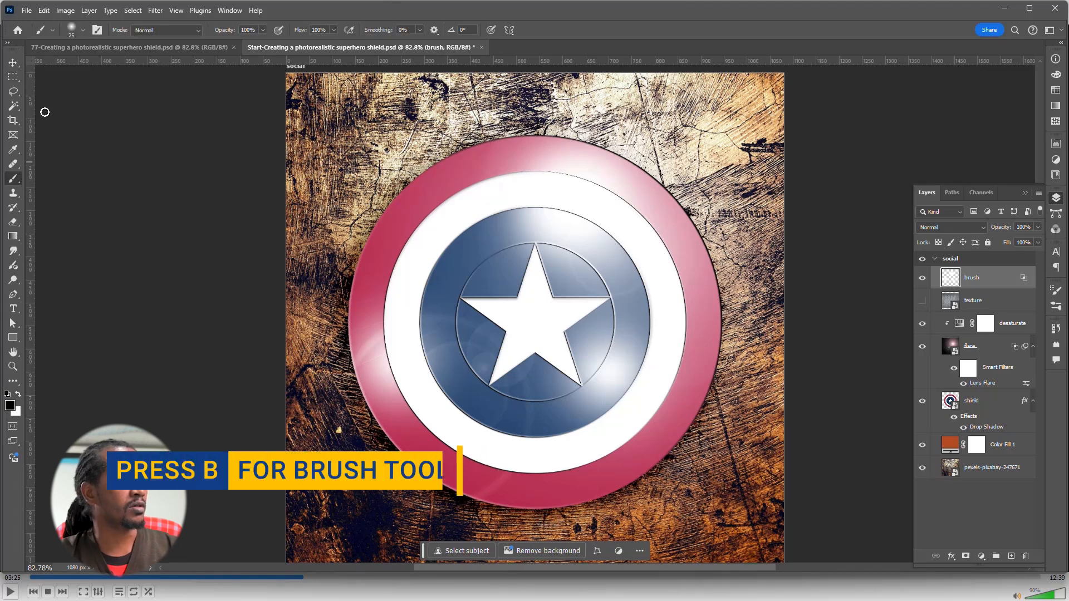
left_click(82, 31)
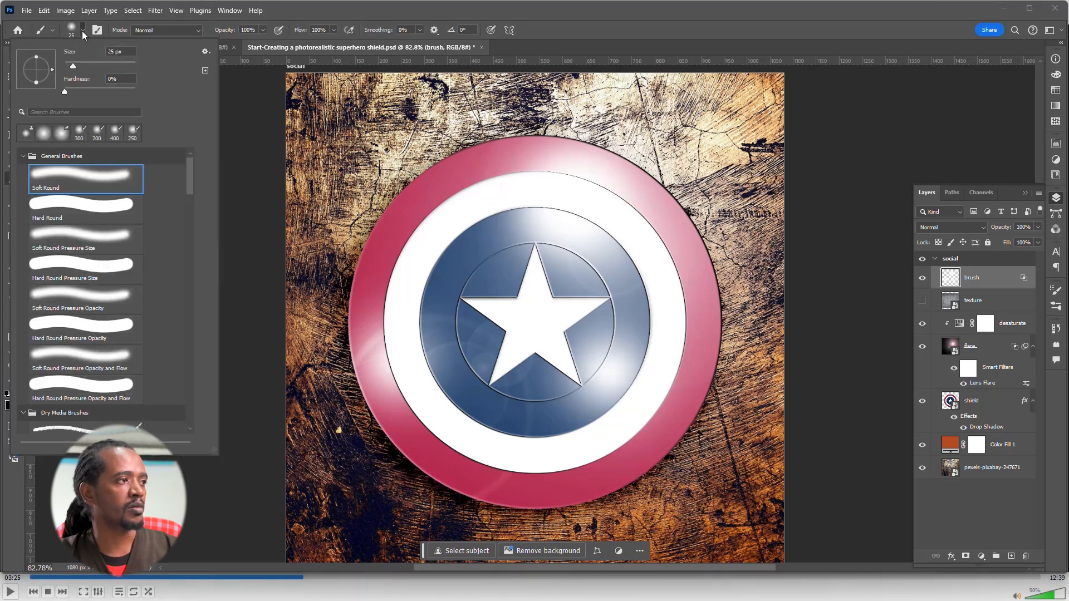
left_click(93, 179)
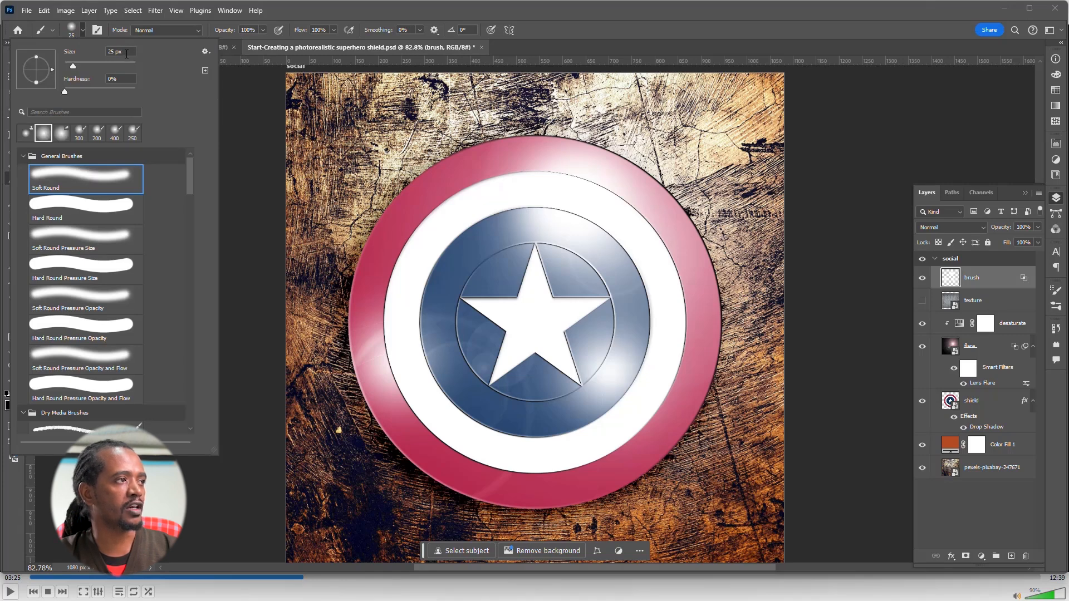
left_click(126, 52)
type("300")
key("Return")
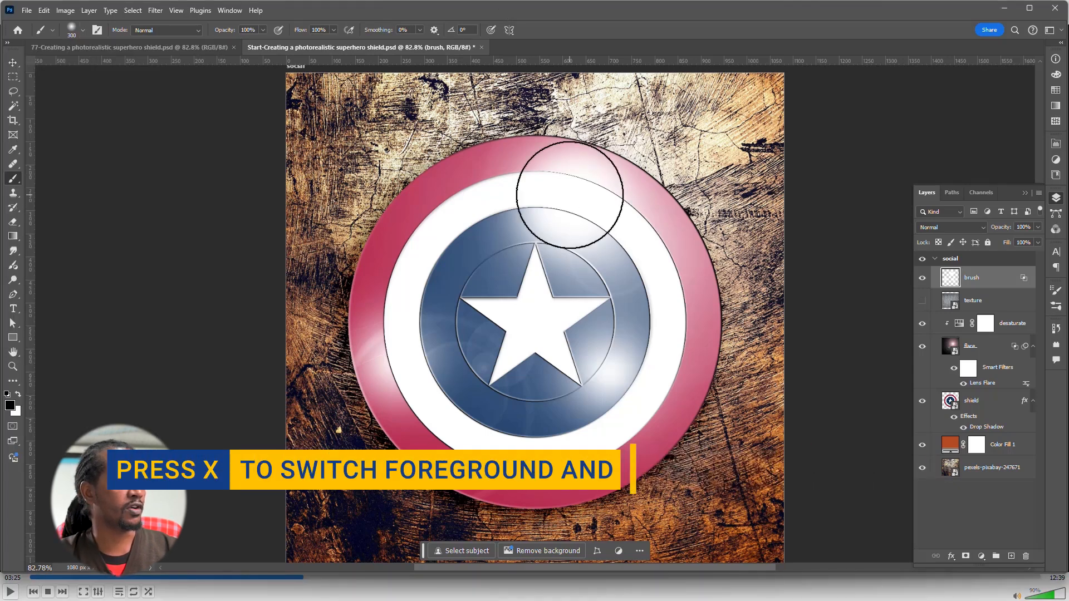
Step: Make white the foreground colour and dab soft highlights on the shield's upper-right, lower-left and lower-right areas
key("x")
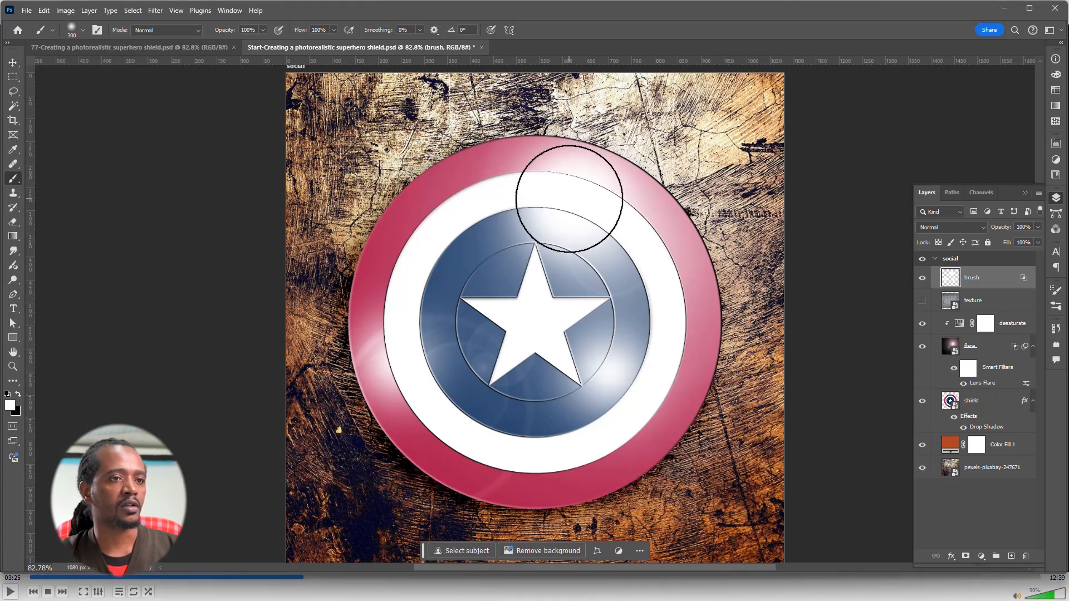
left_click(569, 199)
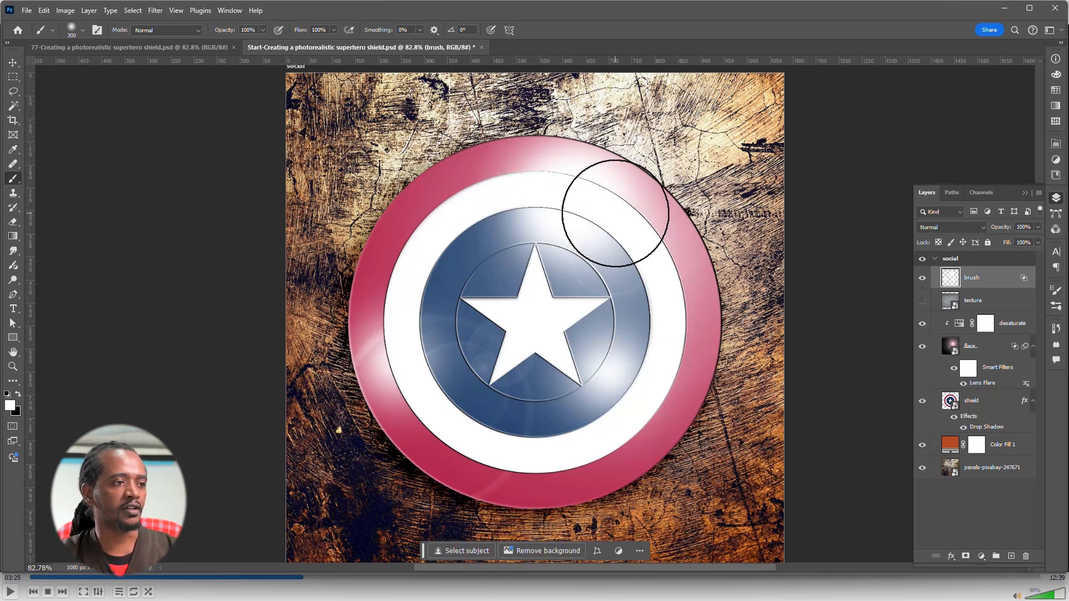
left_click(607, 209)
left_click(372, 369)
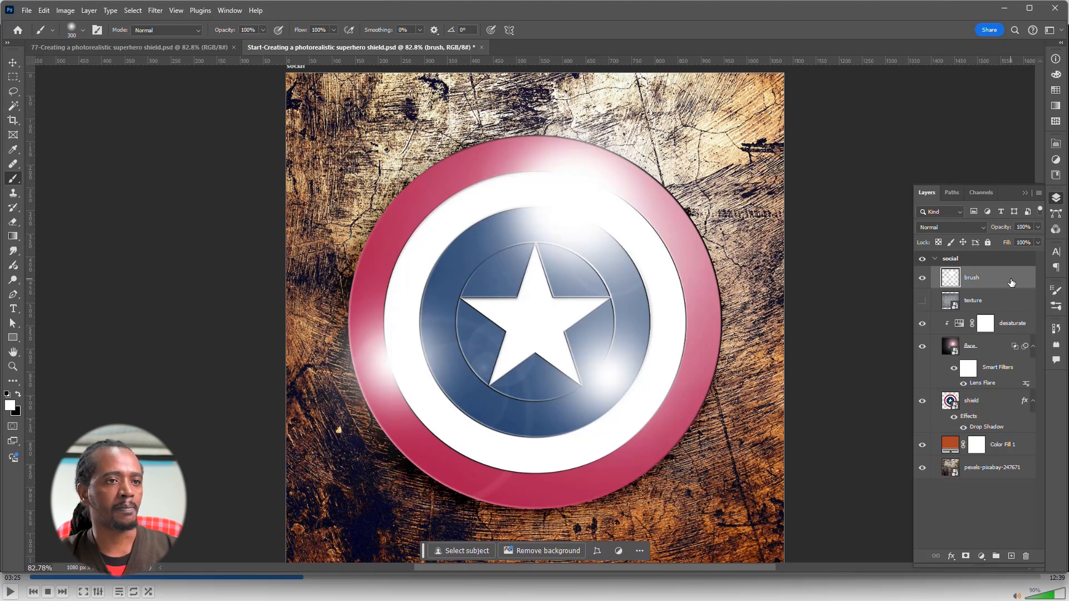
Step: Split the brush layer's Blend If black point for the underlying layer to 0 / 100
double_click(1012, 282)
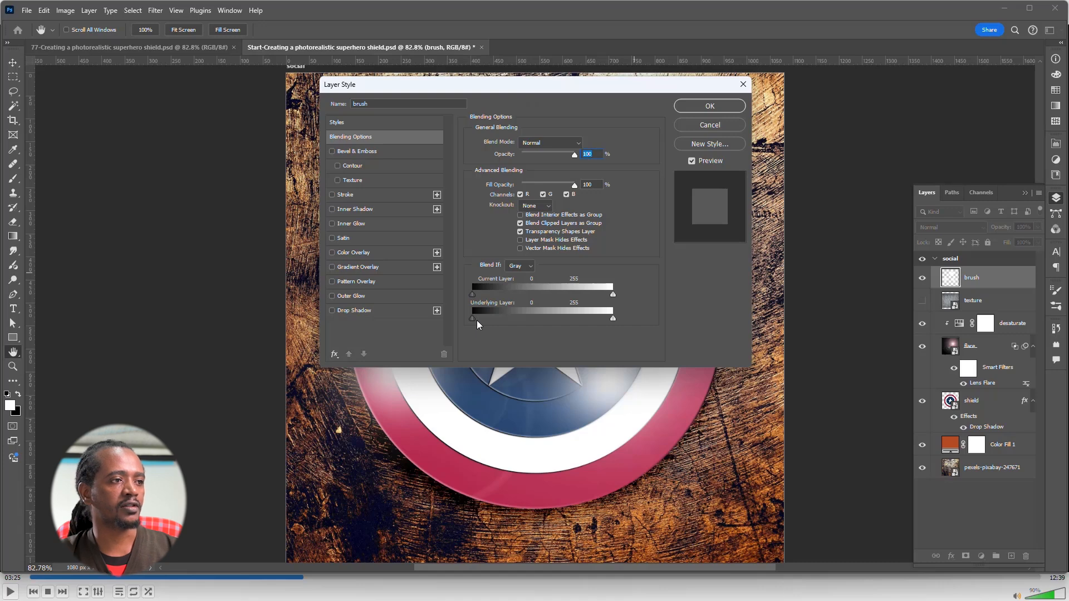
key("alt")
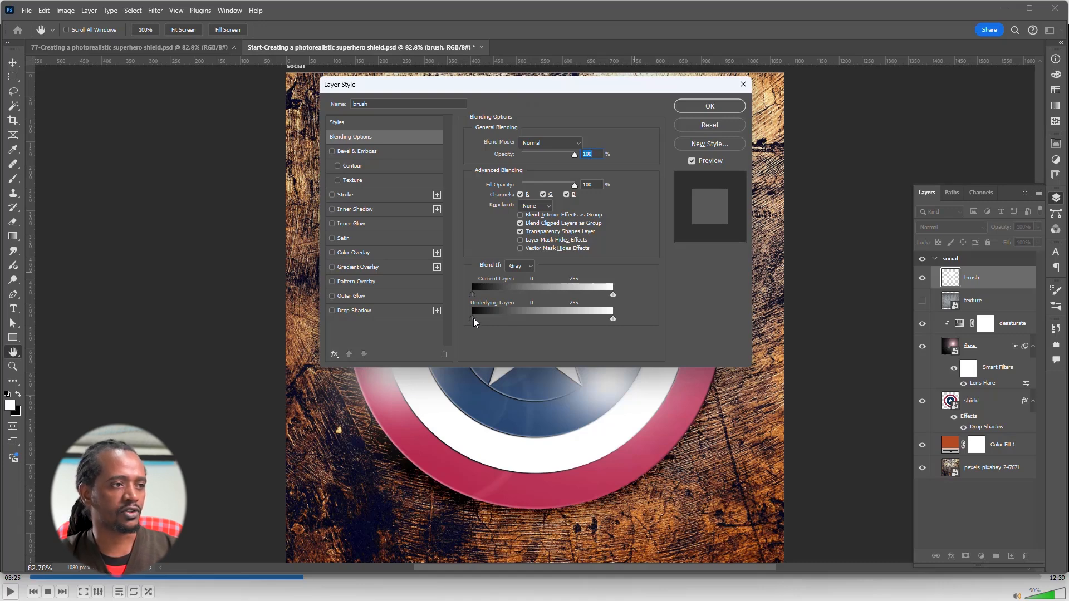
left_click_drag(473, 320, 528, 322)
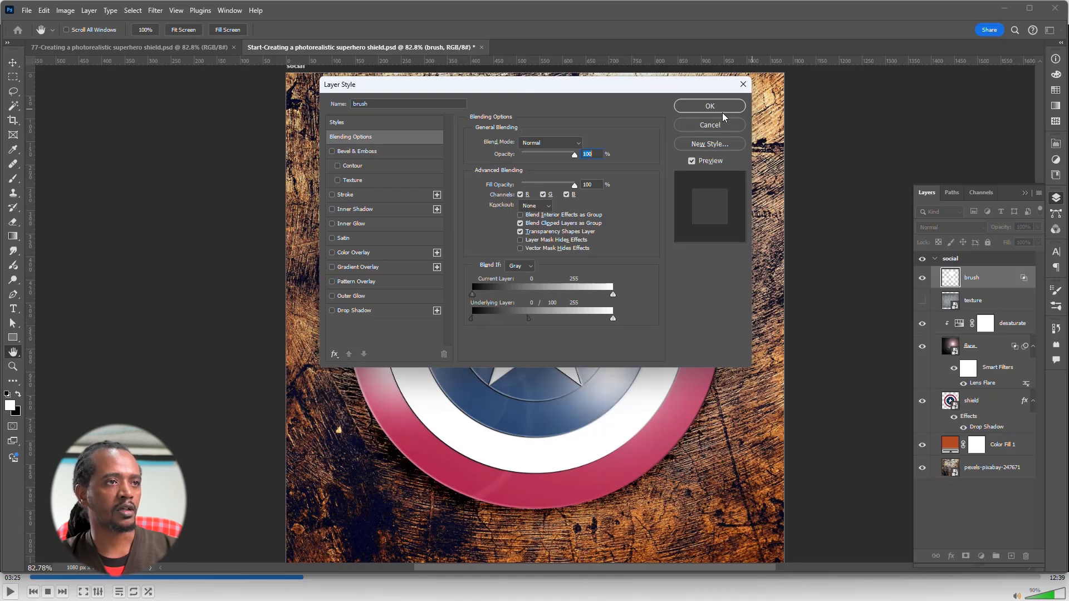
left_click(710, 106)
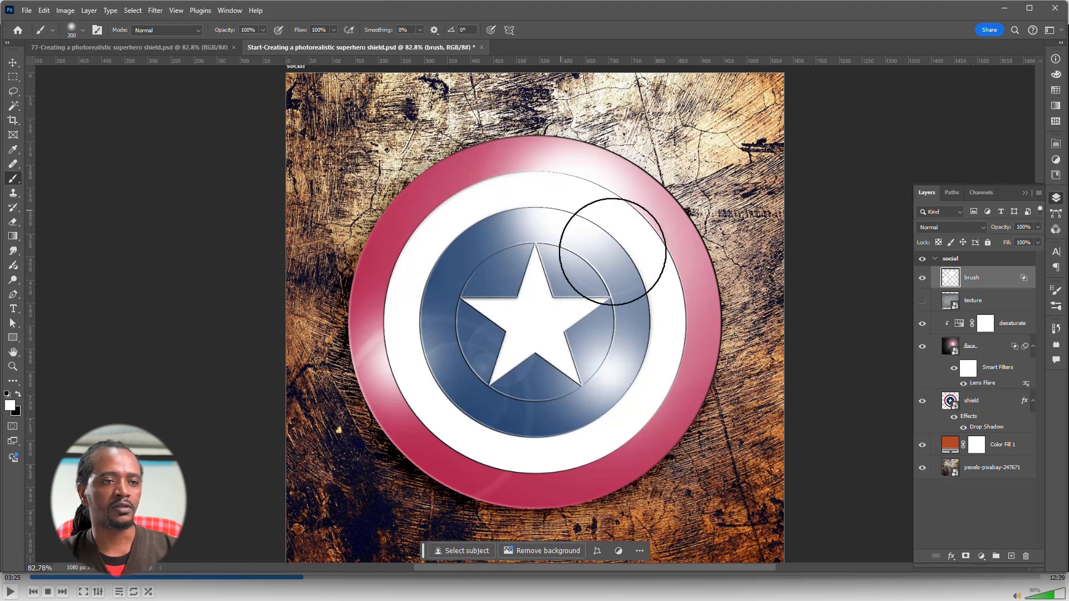
Step: Make the texture layer visible and select it
left_click(923, 301)
left_click(998, 301)
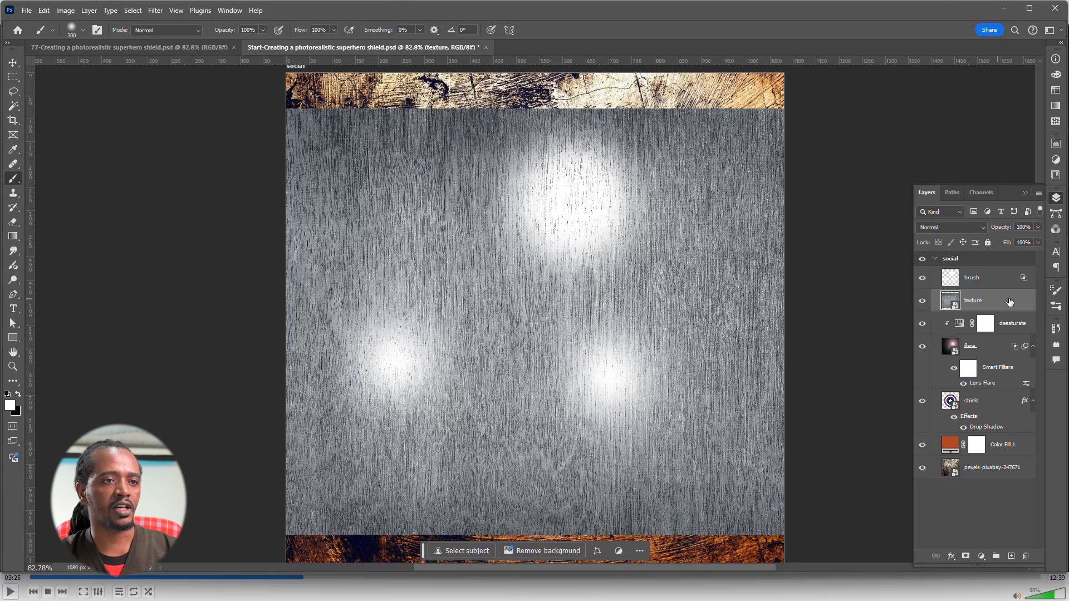
right_click(1010, 302)
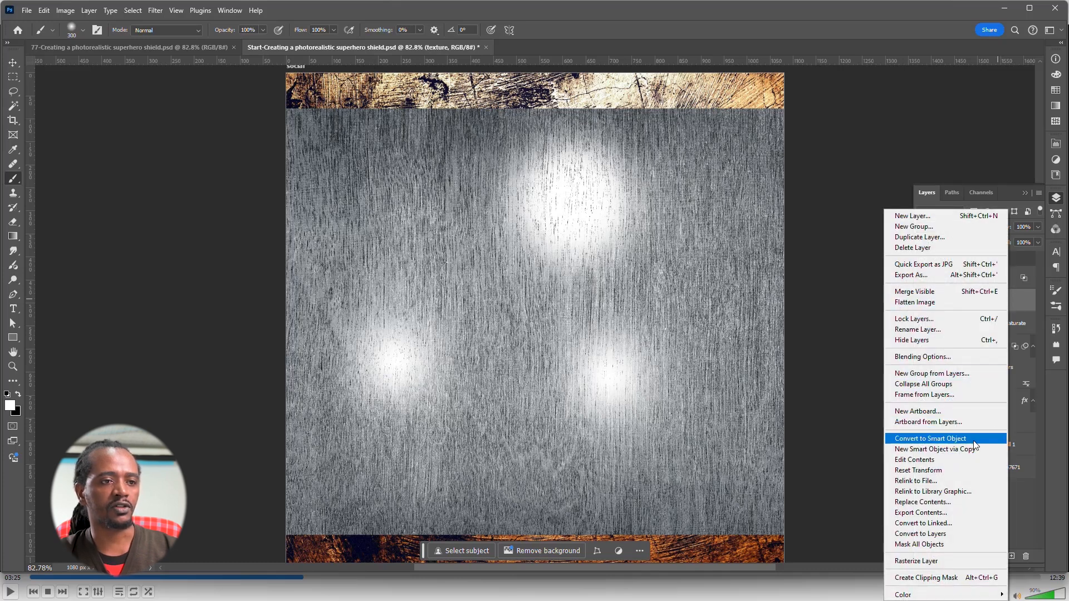
left_click(1026, 303)
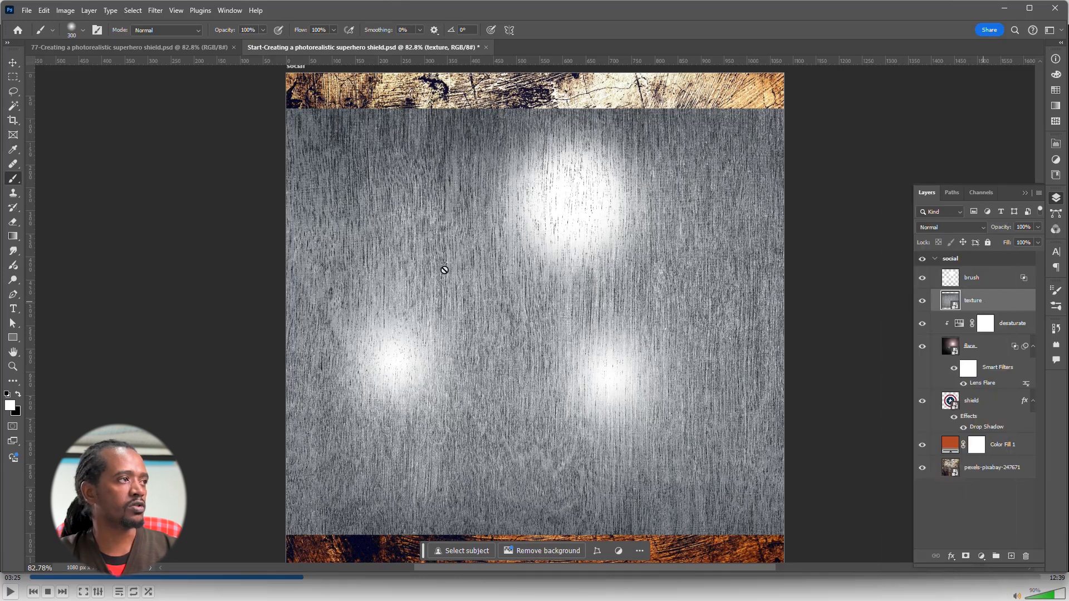
Step: Free-transform the texture layer and warp it with the Inflate preset at a bend of 100%
left_click(44, 10)
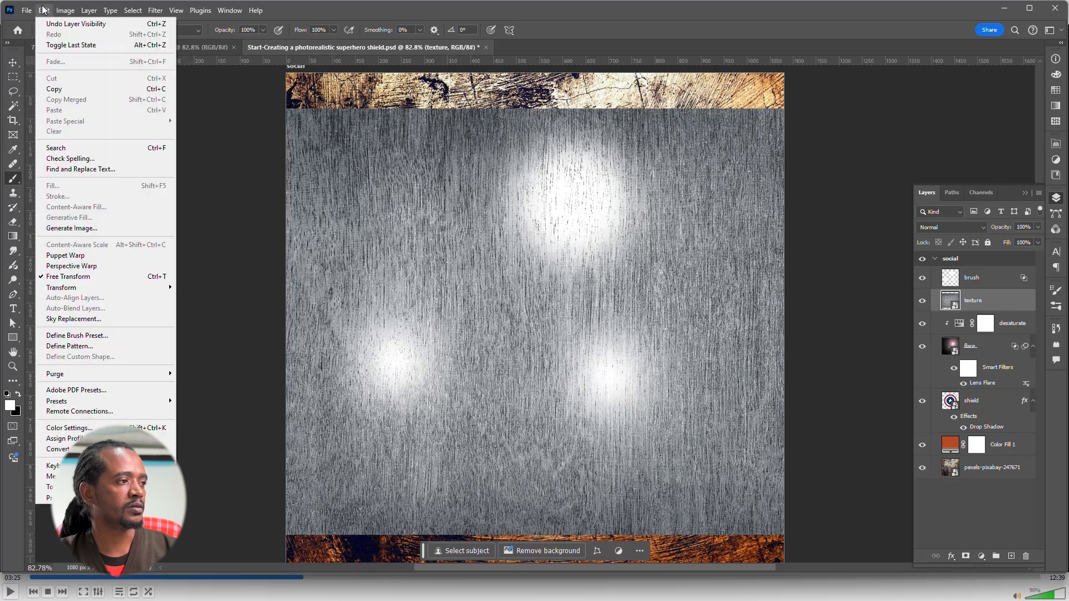
left_click(103, 275)
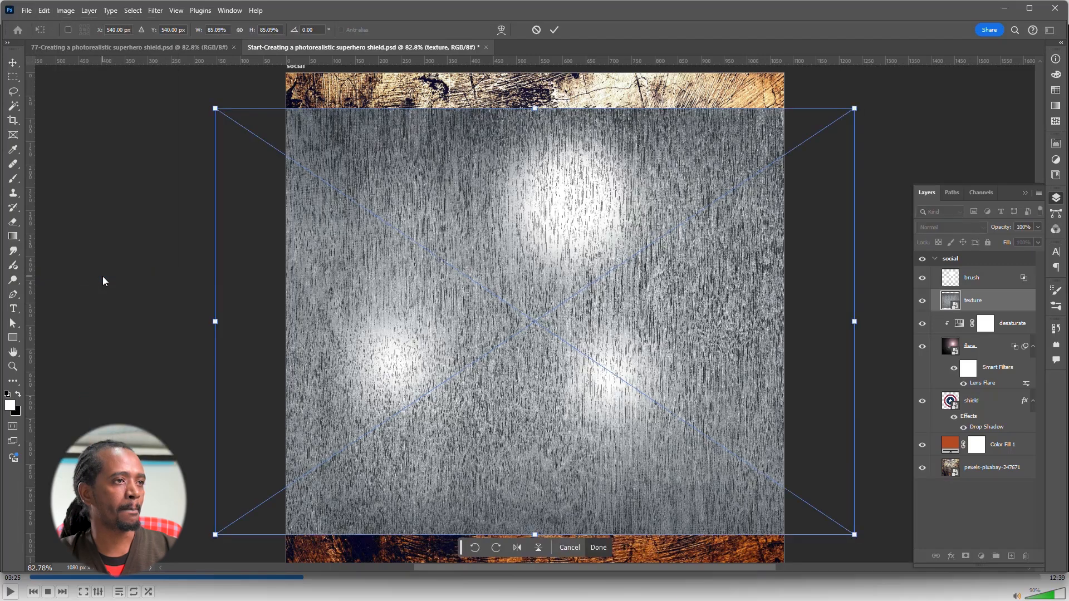
left_click(503, 29)
left_click(296, 28)
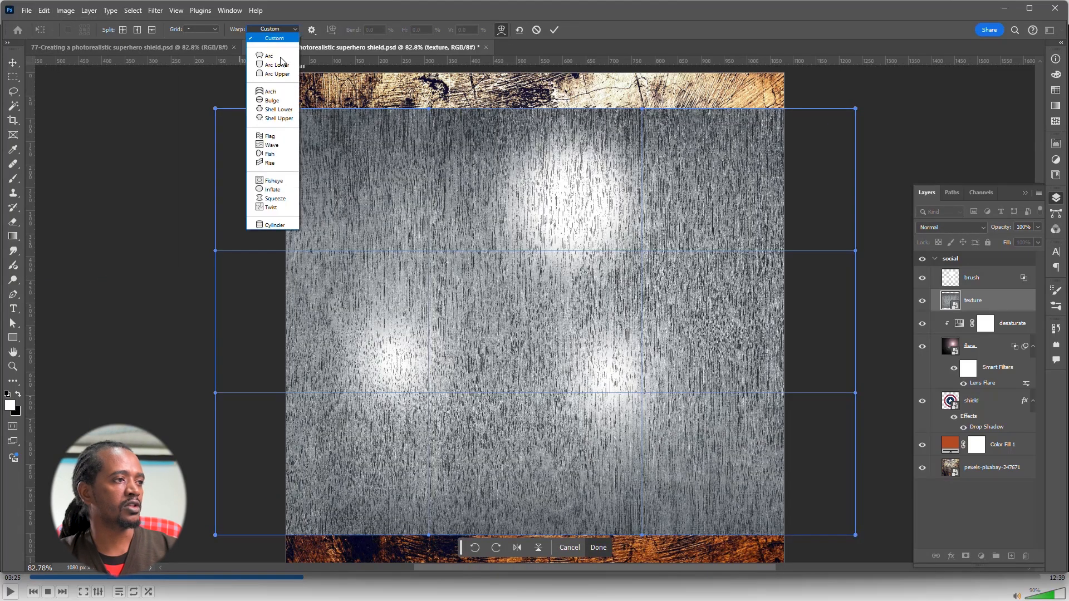
left_click(273, 189)
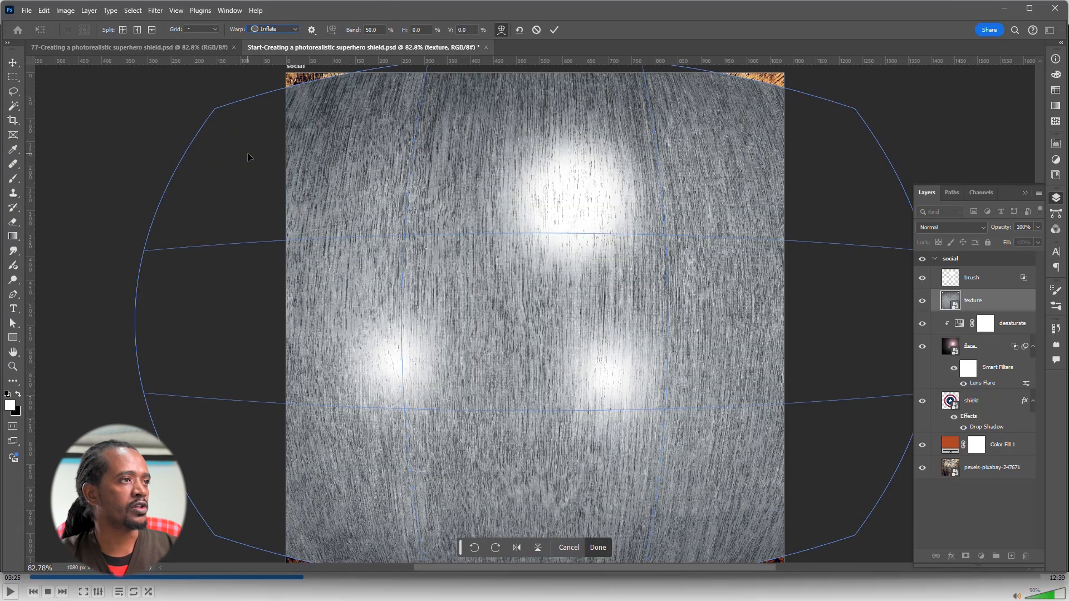
left_click(341, 29)
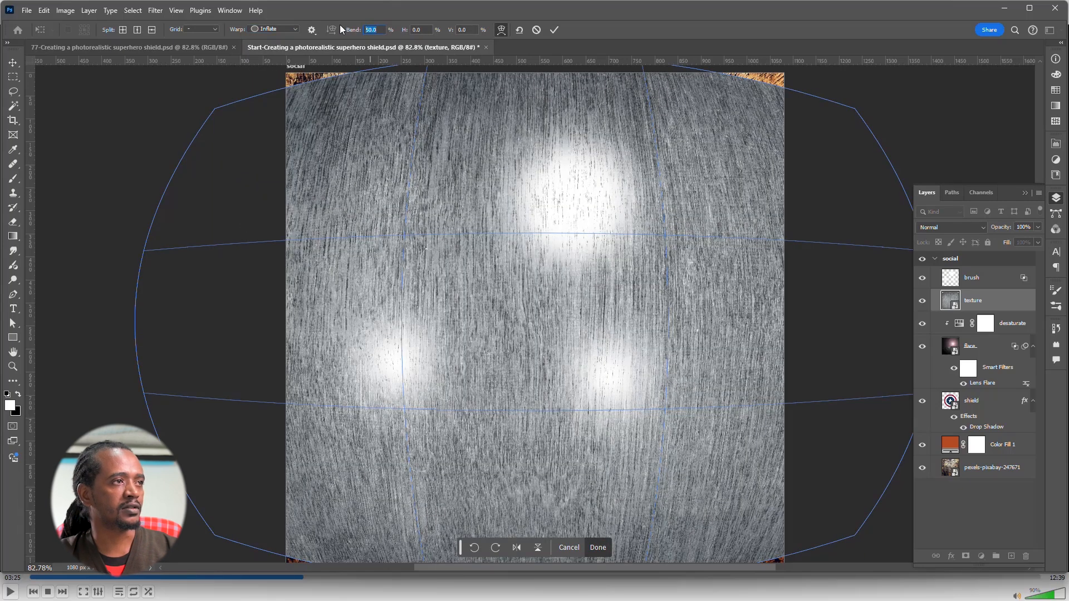
type("100")
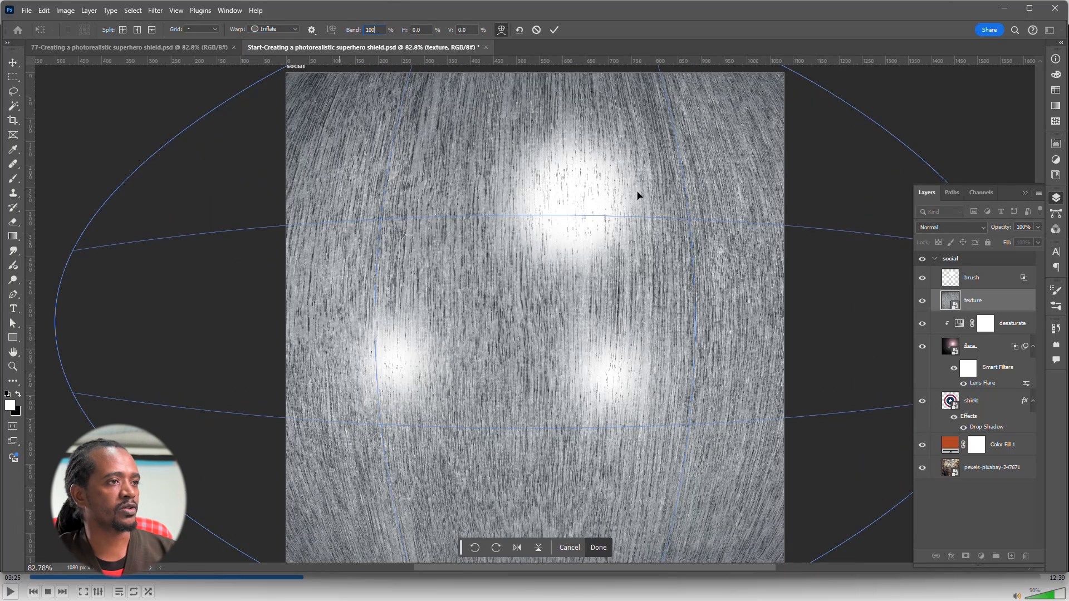
Step: Set the warped texture's width to 12% and apply the transform
left_click(503, 30)
left_click(214, 29)
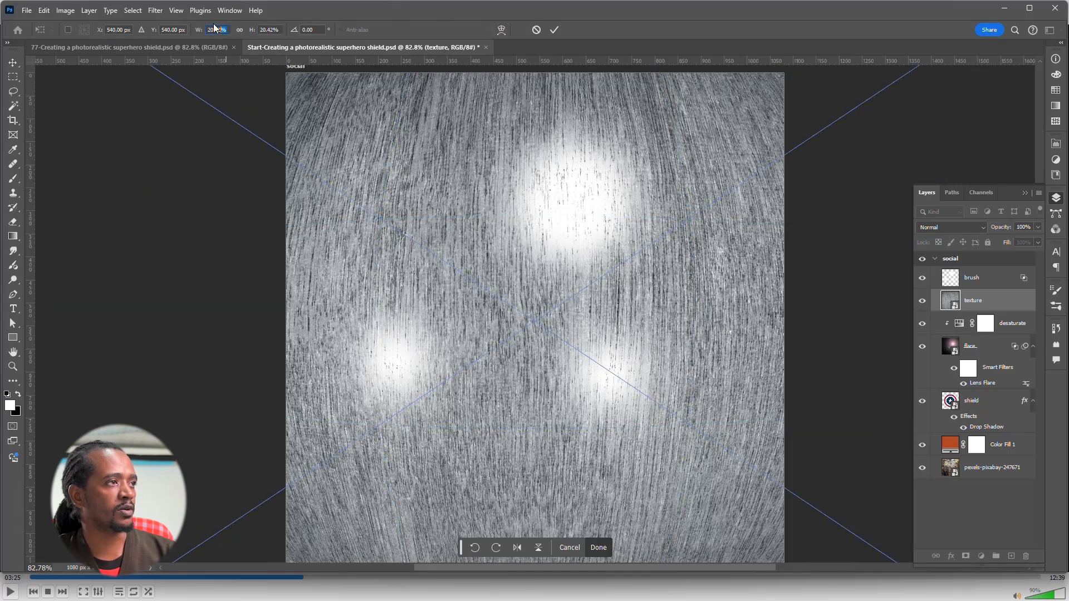
type("12")
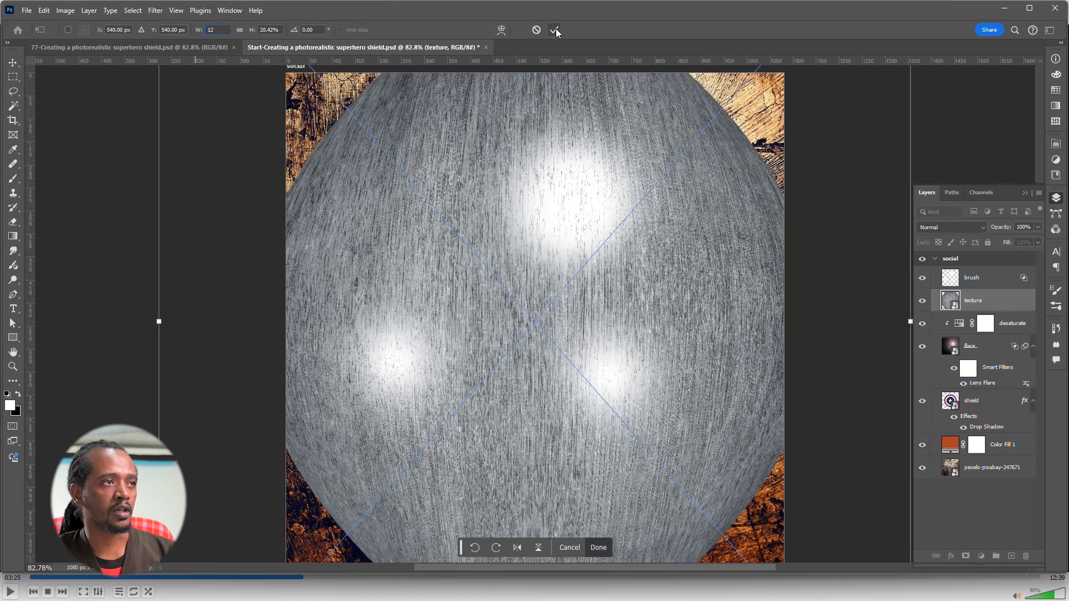
left_click(556, 28)
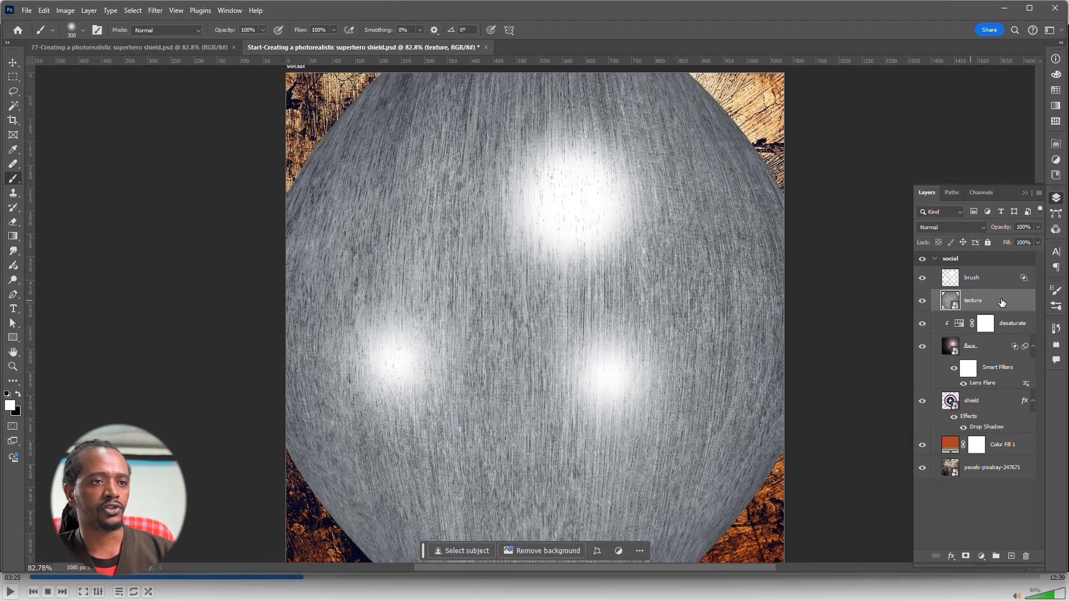
Step: Set the texture layer to Soft Light at 50% opacity and clip it to the layers below
left_click(981, 228)
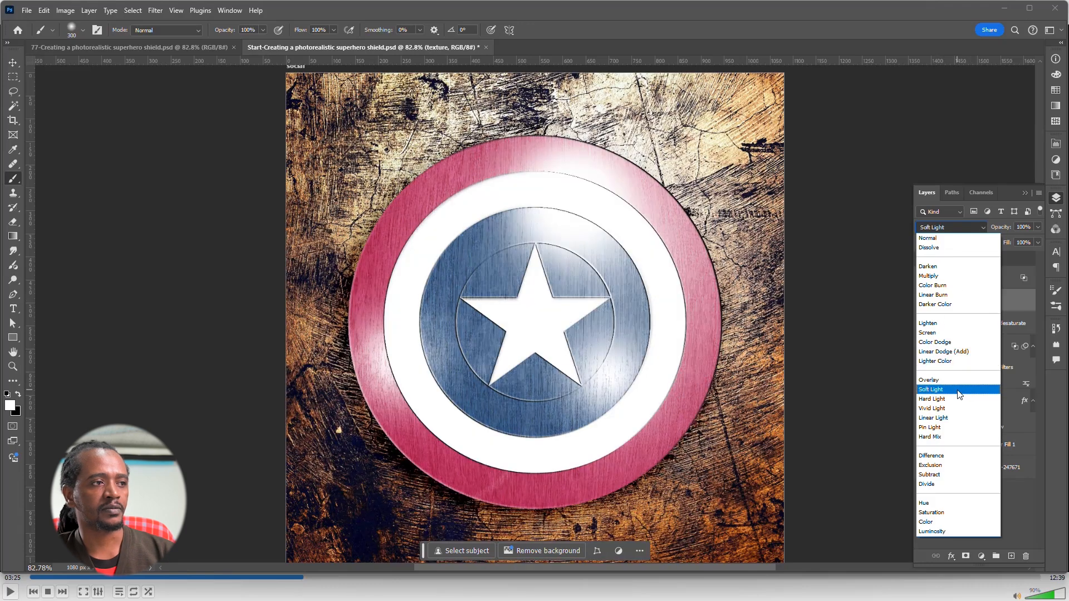
left_click(960, 390)
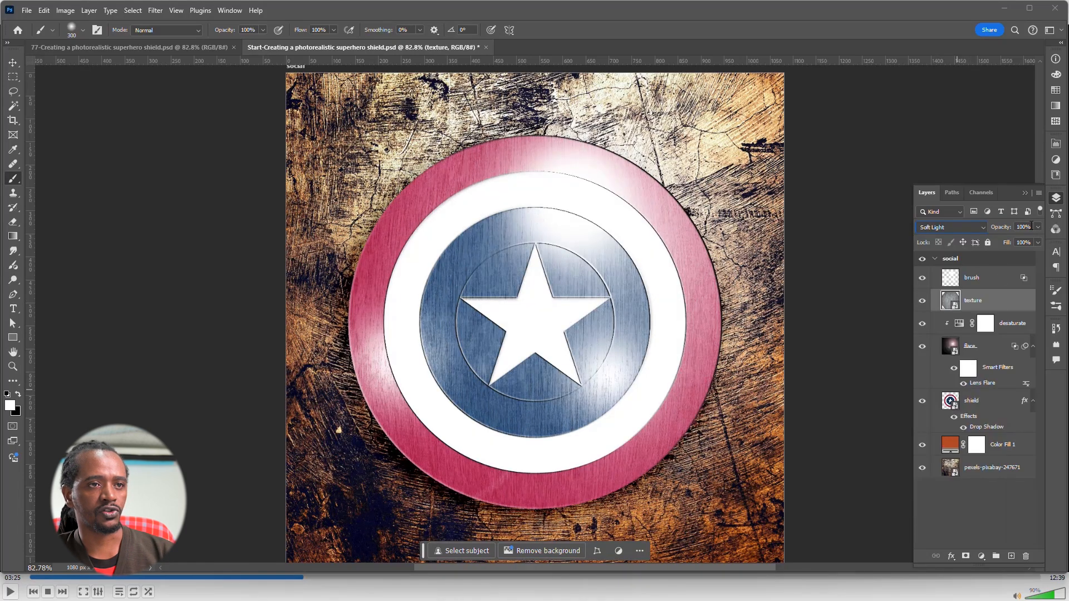
type("50")
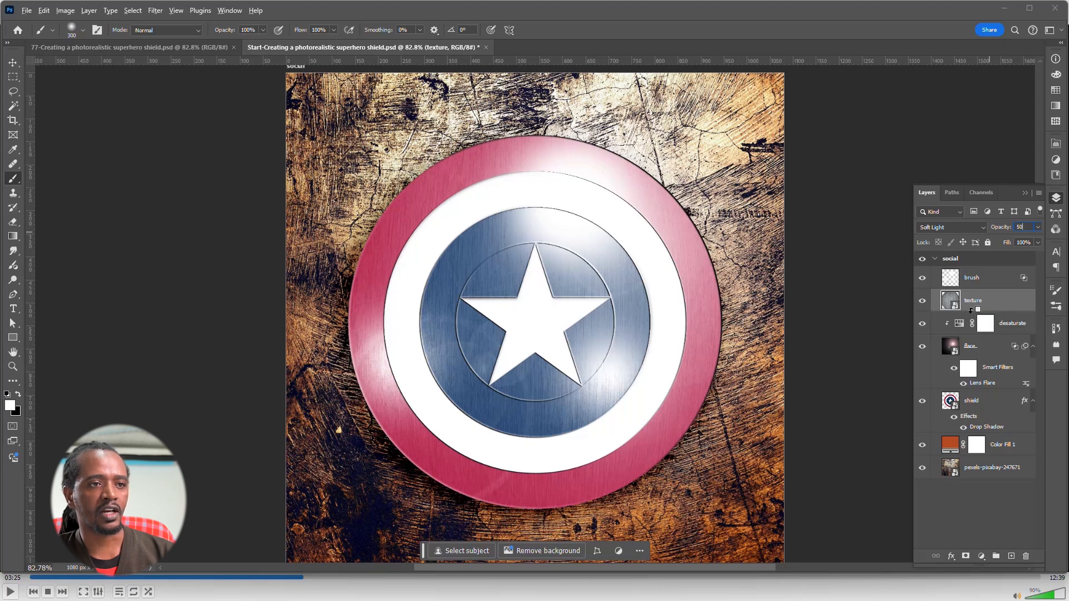
key("Return")
left_click(978, 311, "alt")
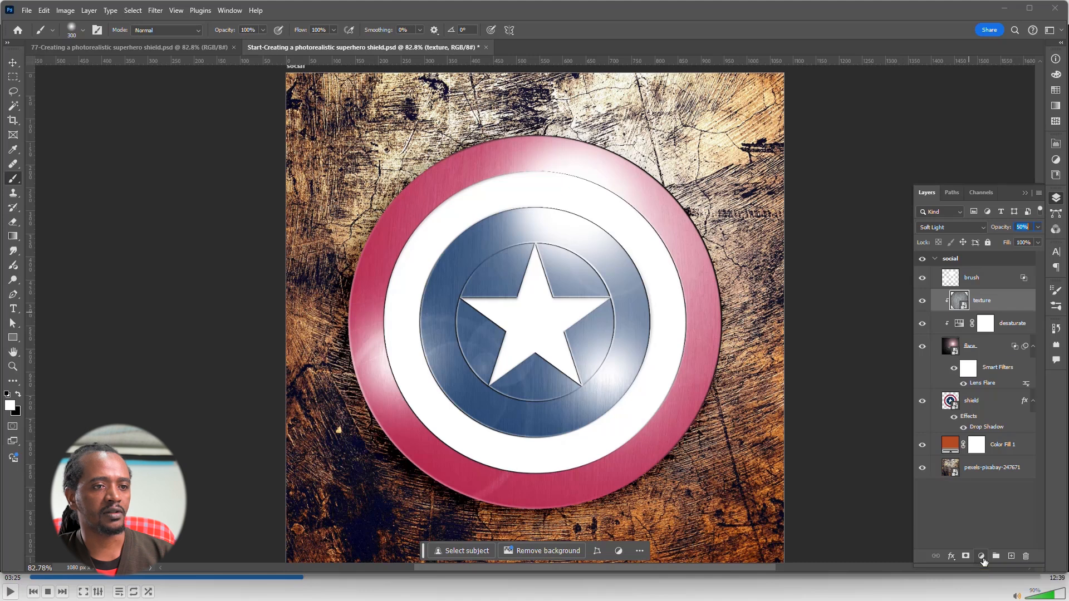
Step: Add a Vibrance adjustment layer above the texture layer and raise its Vibrance strongly
left_click(982, 557)
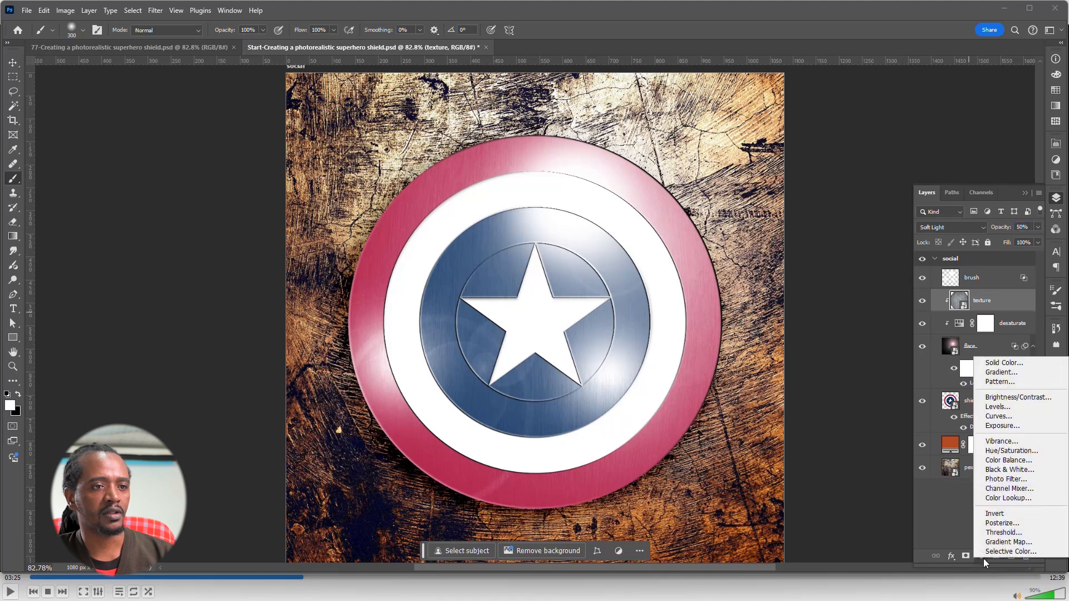
left_click(1018, 442)
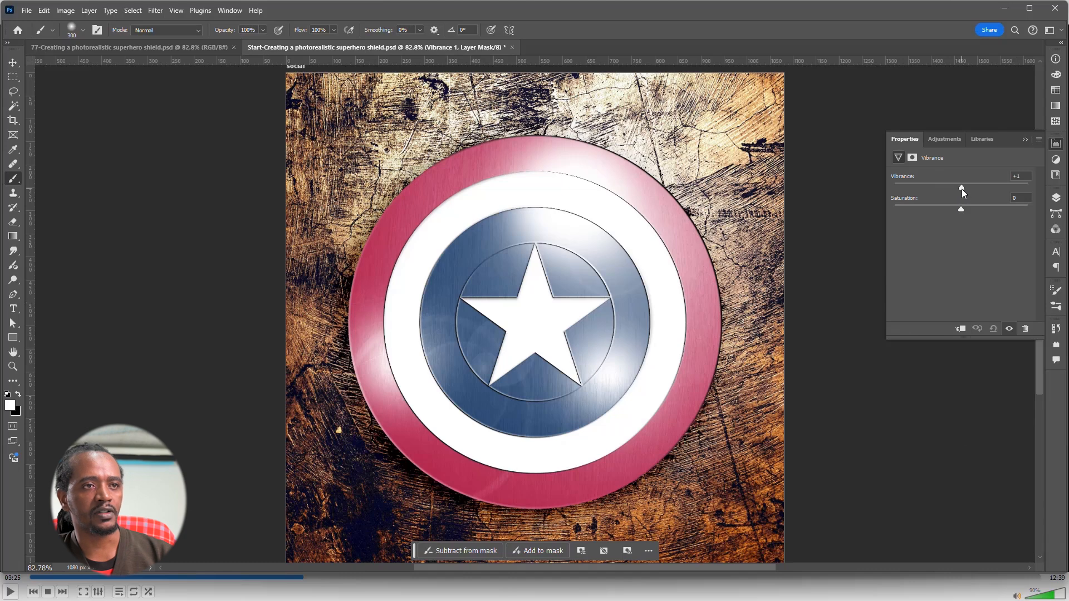
left_click_drag(961, 189, 1029, 189)
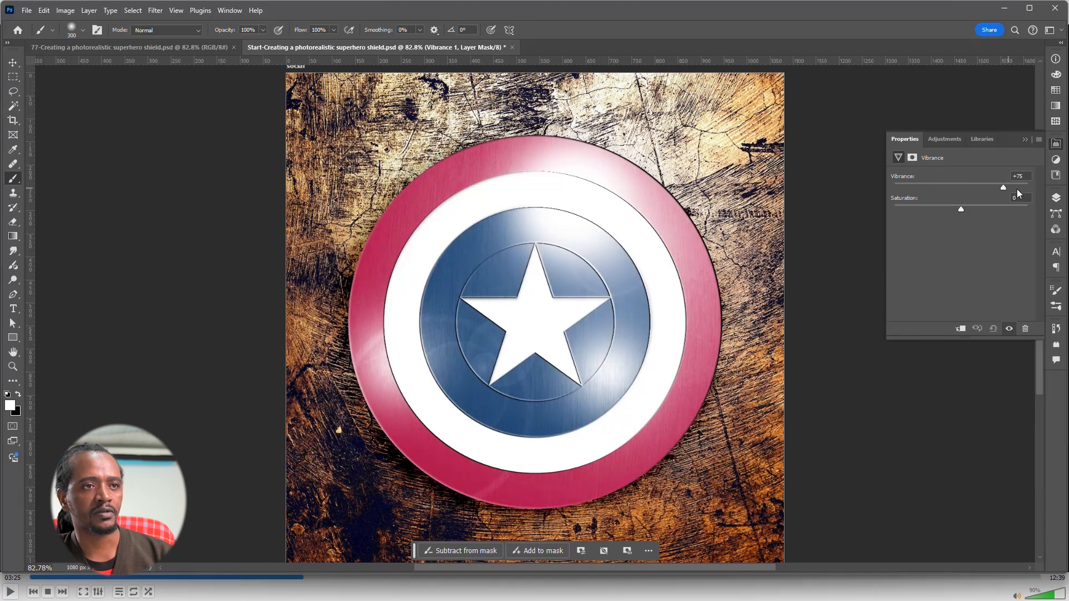
left_click(1056, 199)
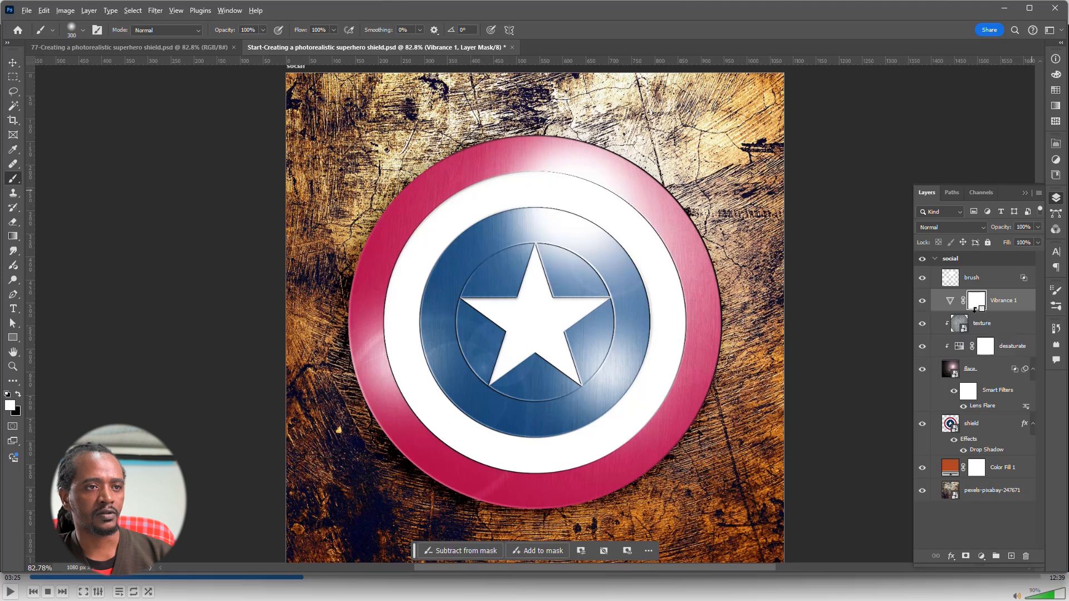
Step: Add a Brightness/Contrast adjustment layer above the unclipped Vibrance layer and lower the brightness to darken the image slightly
left_click(973, 309, "alt")
left_click(973, 310, "alt")
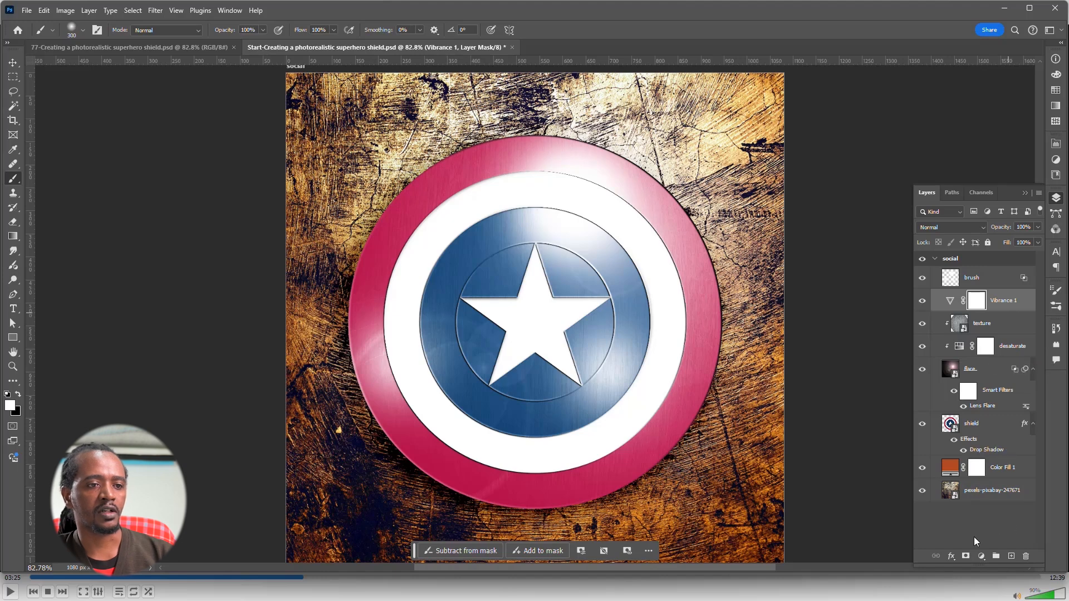
left_click(981, 556)
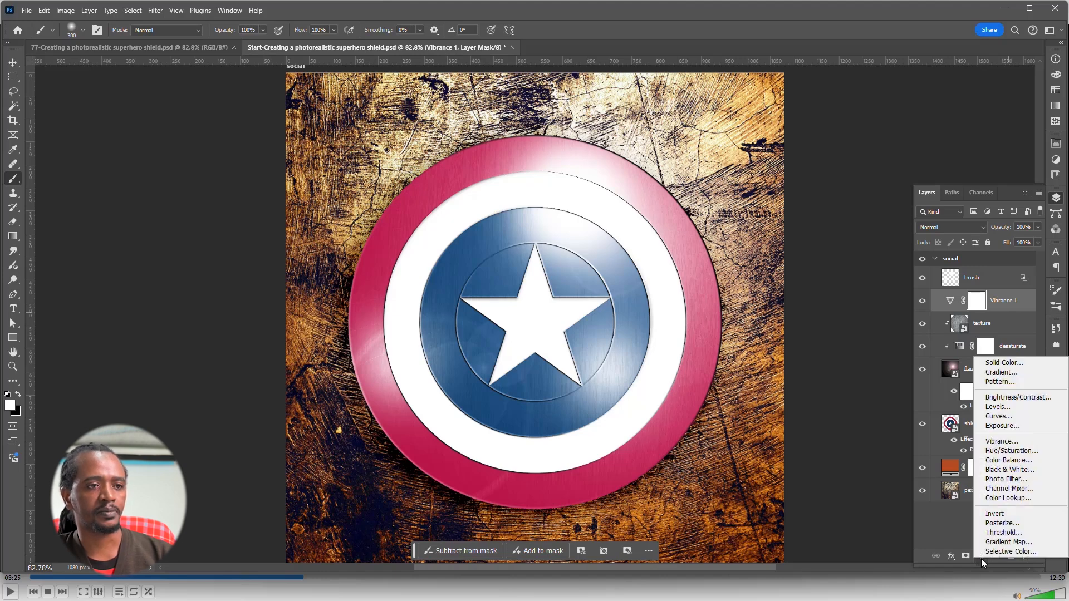
left_click(1038, 397)
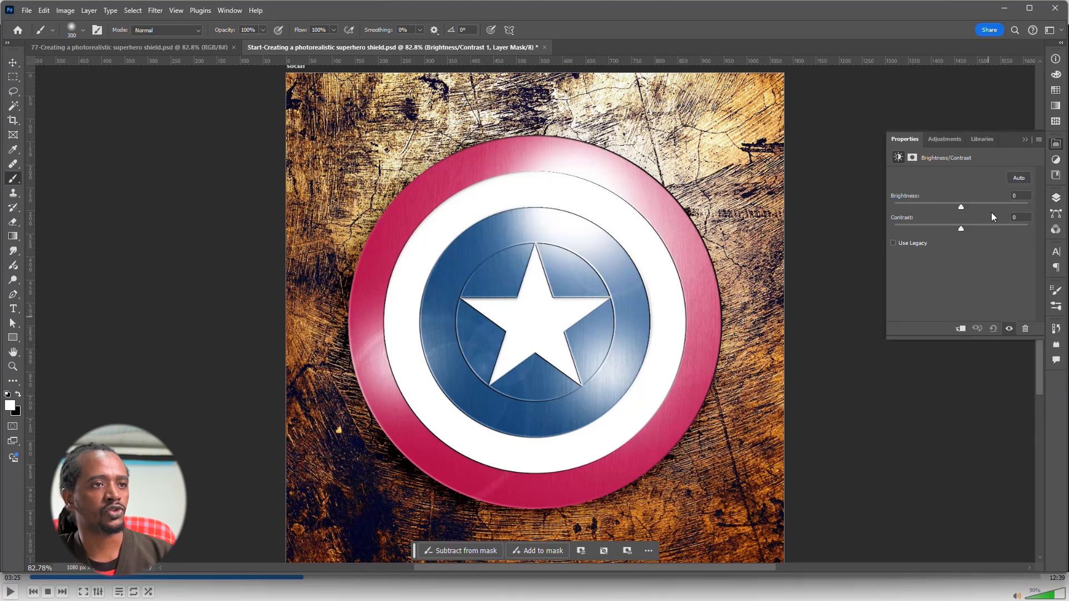
left_click(1015, 196)
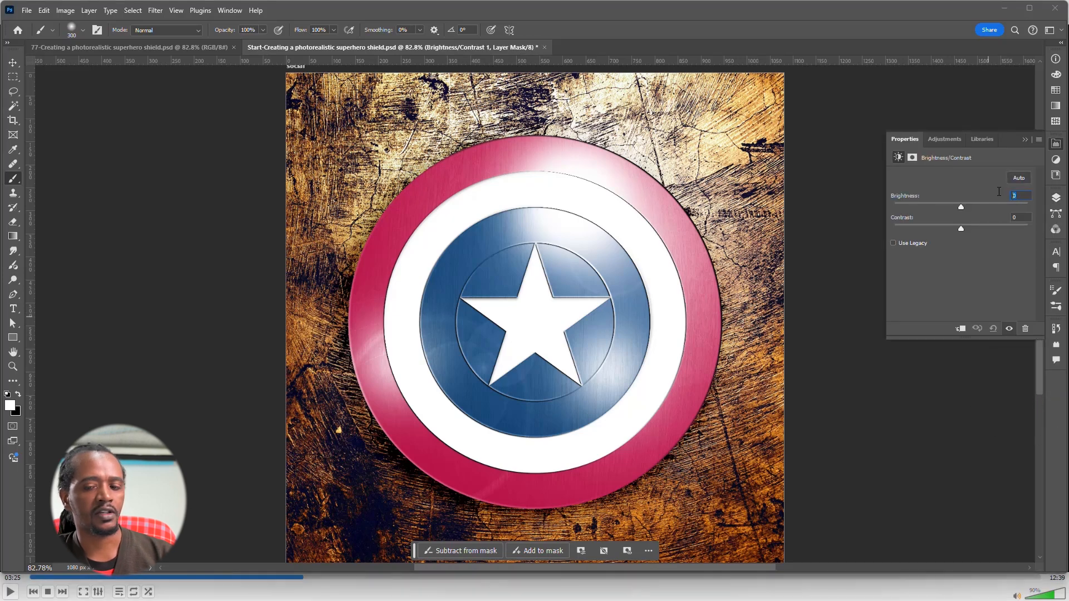
left_click(1055, 197)
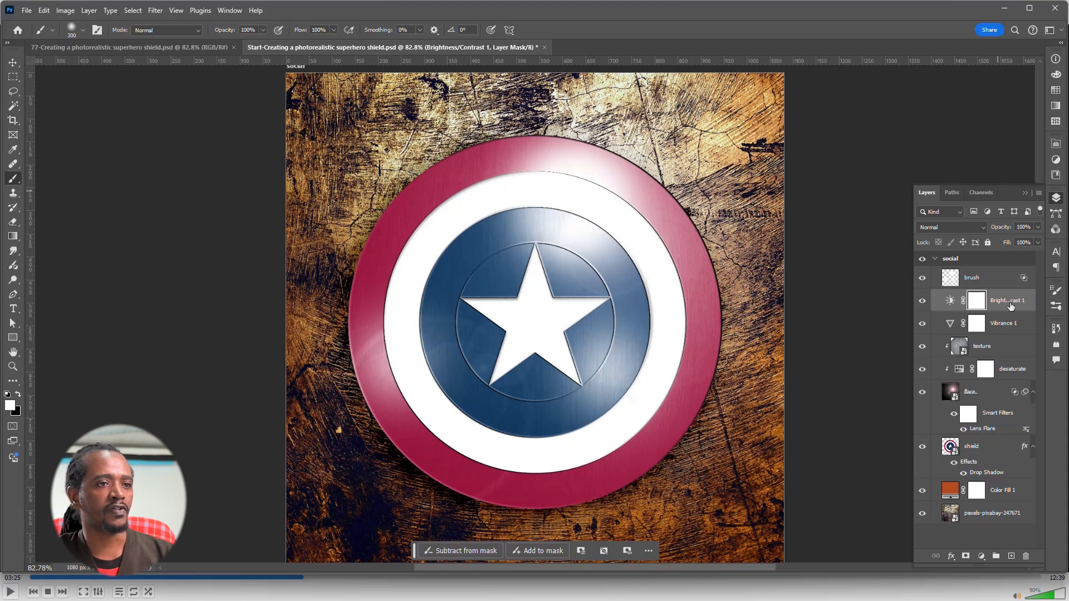
Step: Add a light-grey to dark-blue radial Gradient Overlay to the shield layer, using Linear Burn at 30% opacity and 150% scale, and compare it on and off
left_click(989, 448)
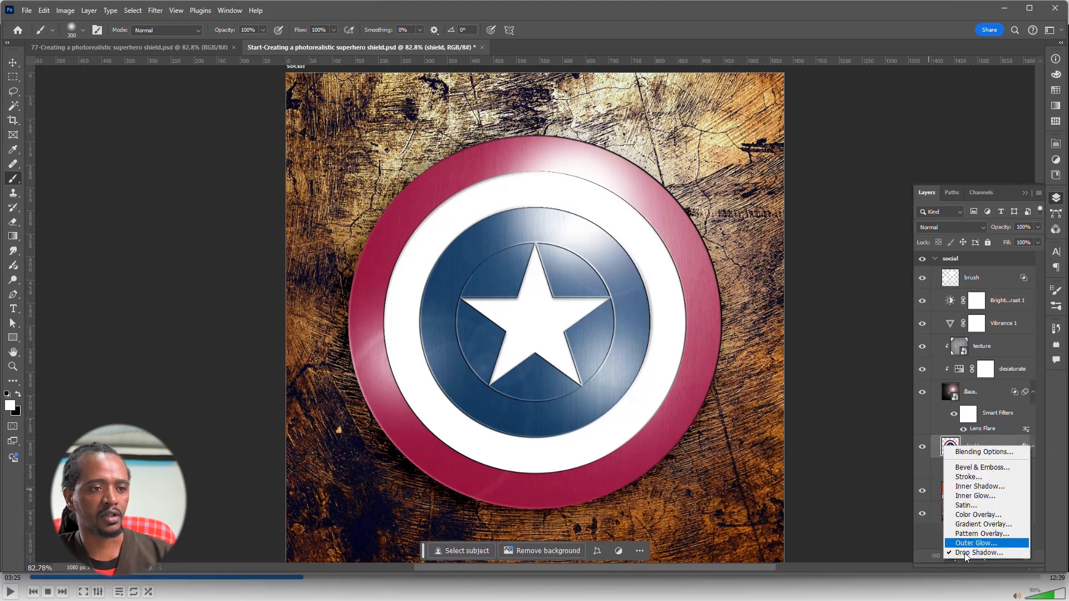
left_click(984, 524)
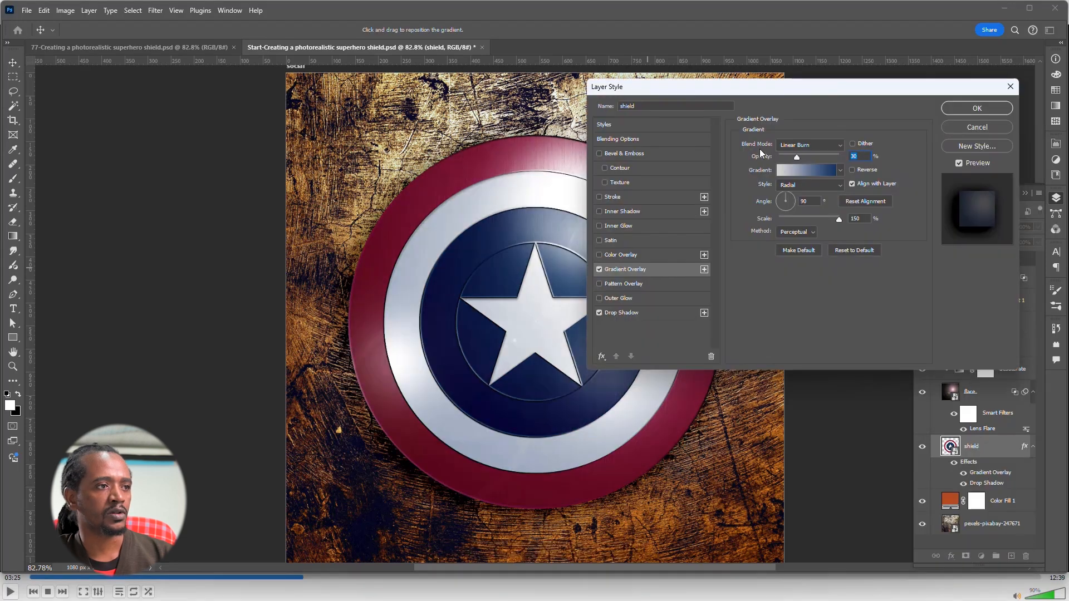
left_click(789, 169)
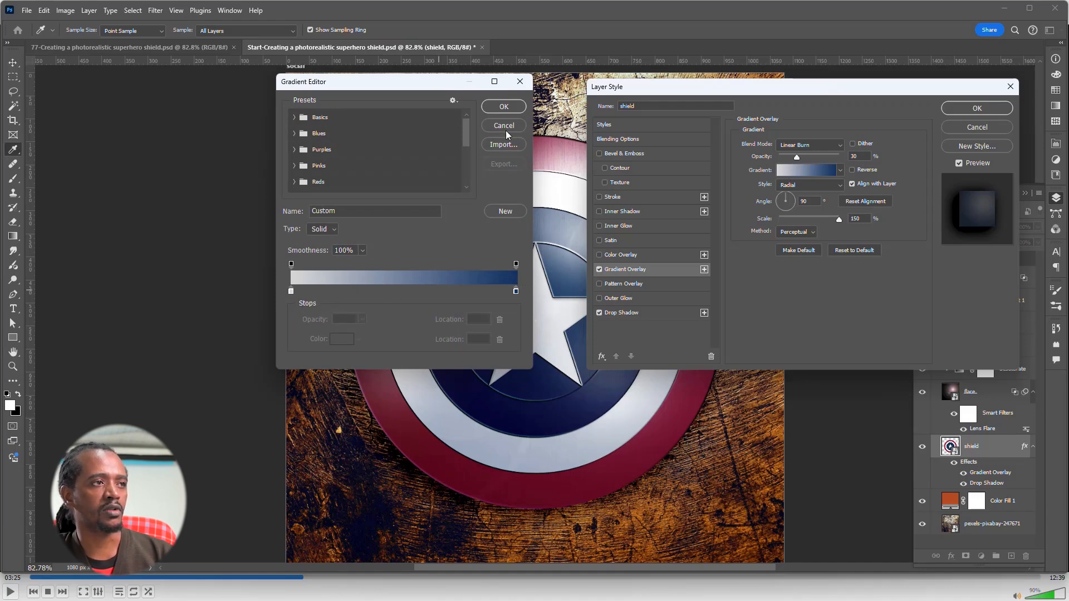
left_click(502, 108)
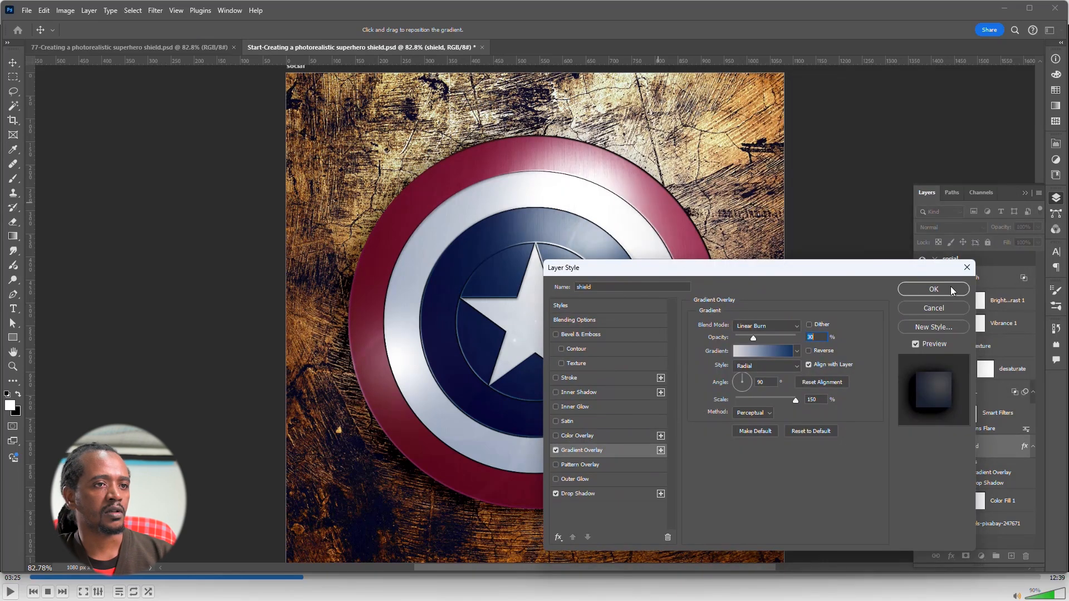
left_click(950, 288)
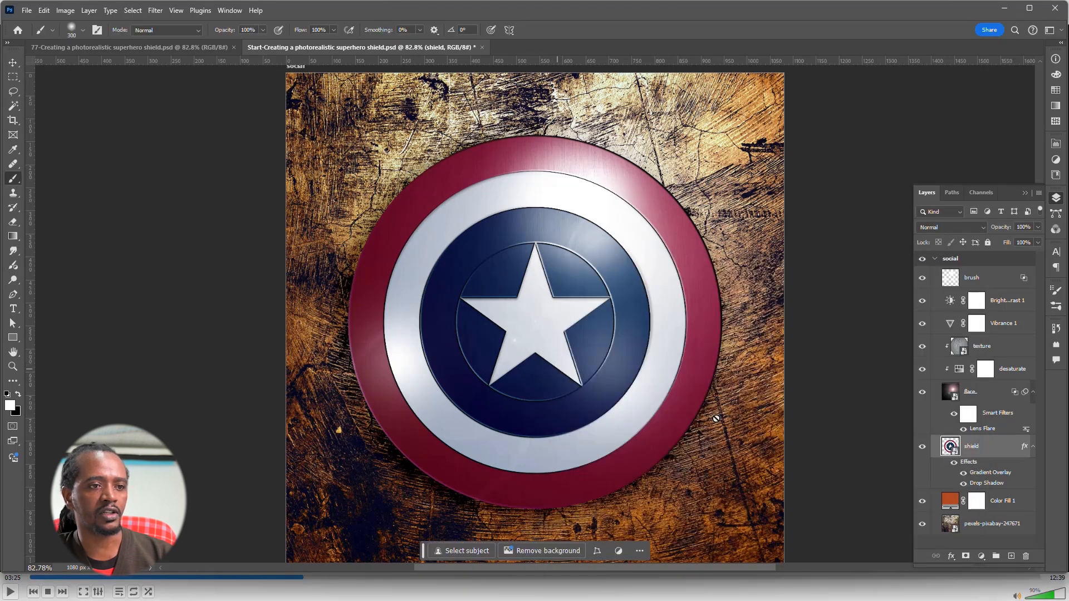
left_click(963, 474)
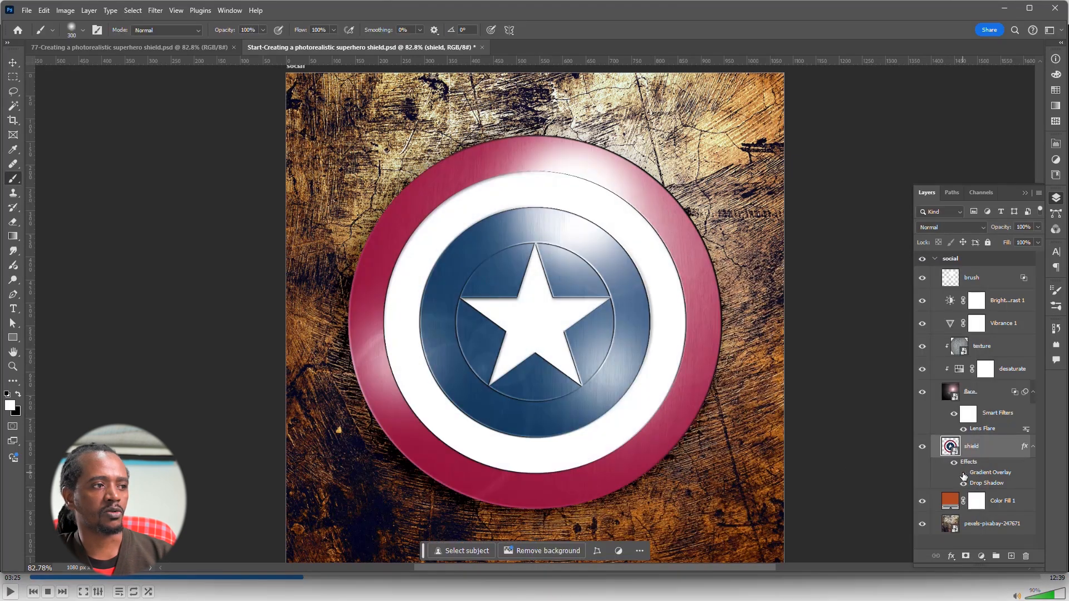
left_click(963, 474)
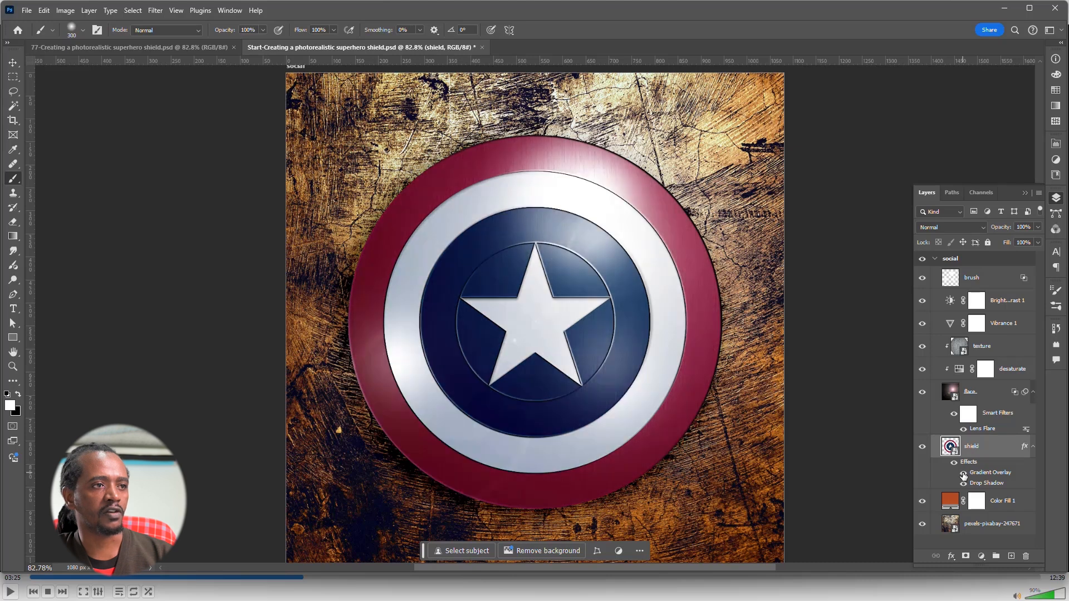
Step: Soften the shield layer's hard edges with a Gaussian Blur smart filter of 2.0 pixels radius
scroll(616, 196, "up", 5)
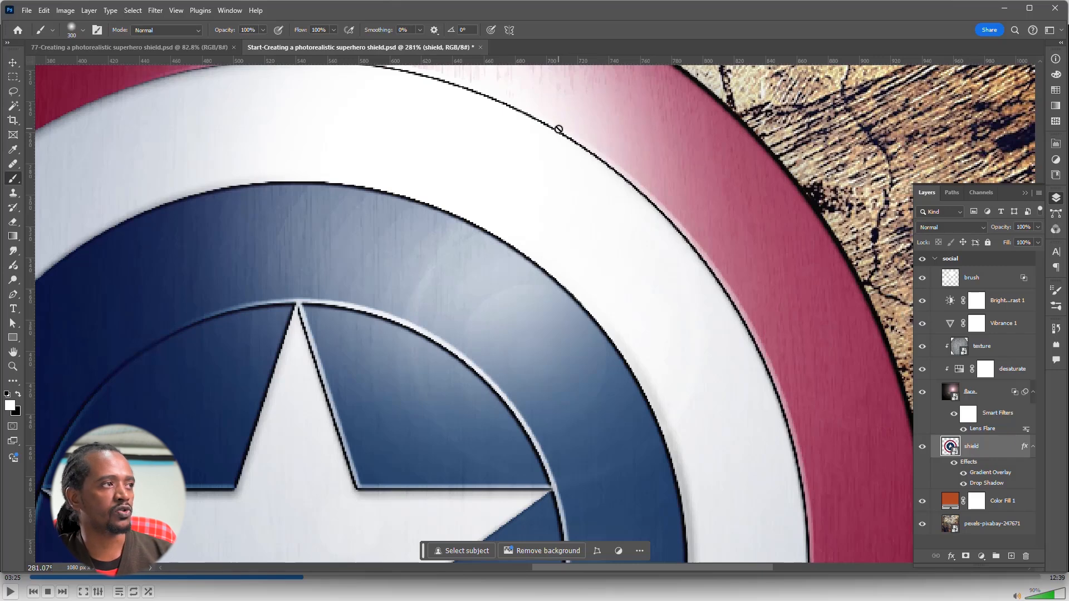
left_click(155, 11)
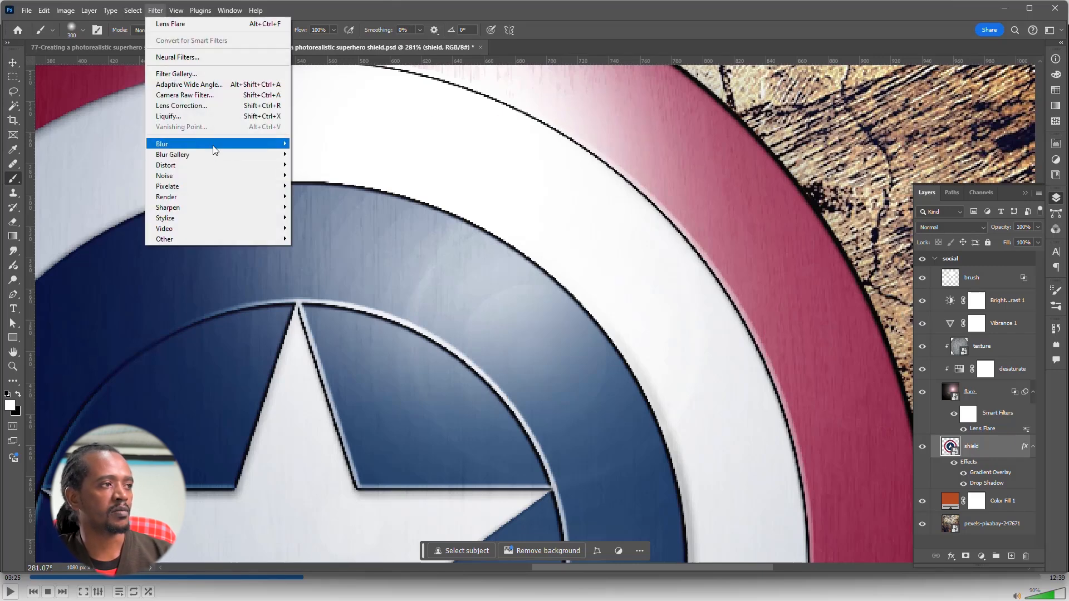
mouse_move(215, 151)
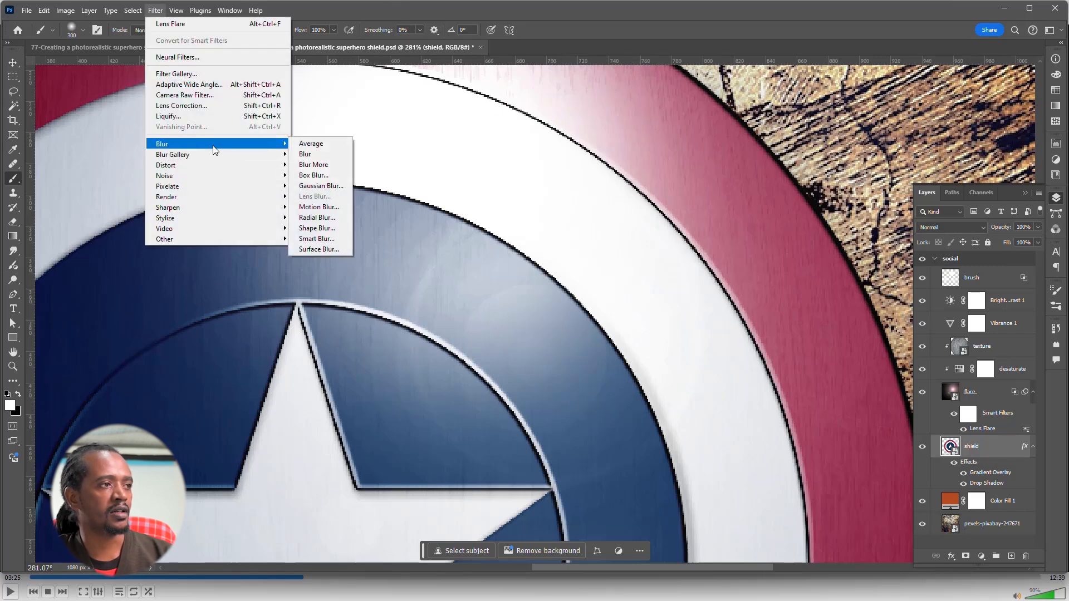
left_click(327, 186)
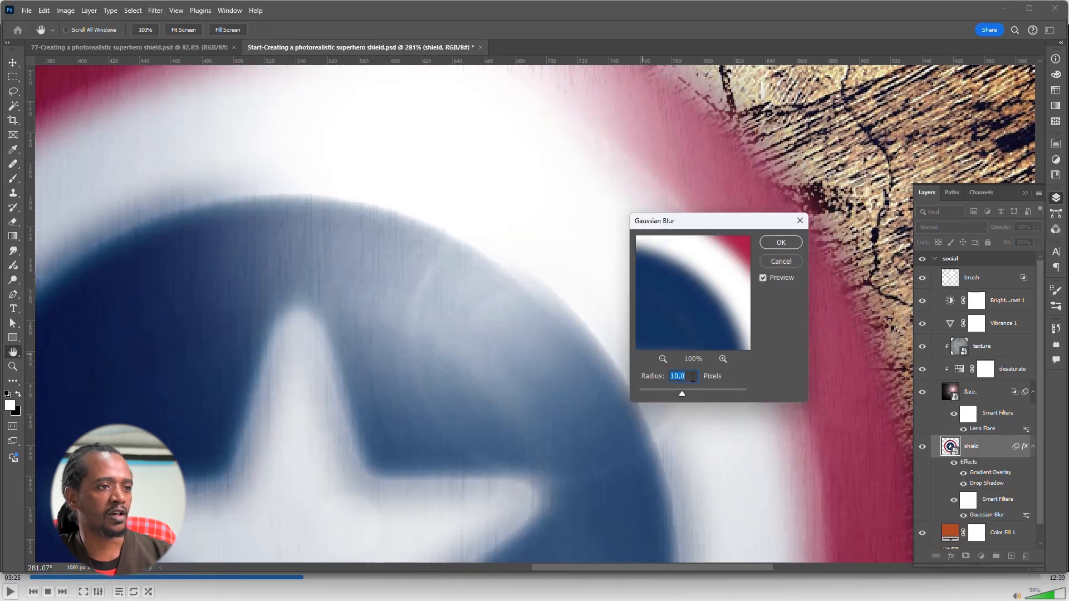
type("2.0")
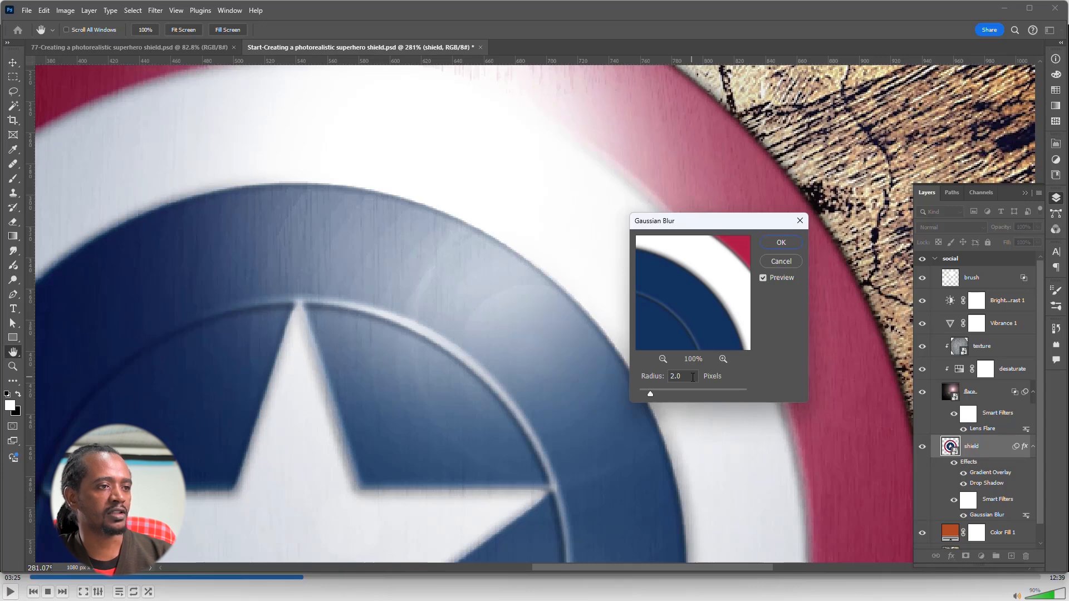
left_click(774, 245)
scroll(760, 262, "down", 10)
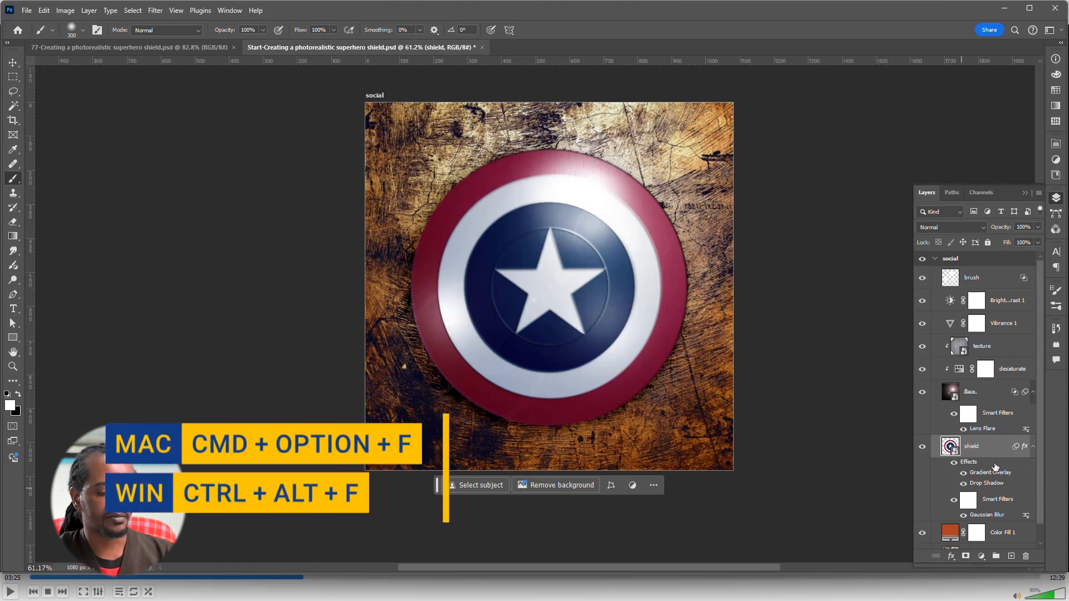
Step: Apply a second Gaussian Blur of 10 pixels to the shield layer and set that filter's blending opacity to 25%
key("ctrl+alt+f")
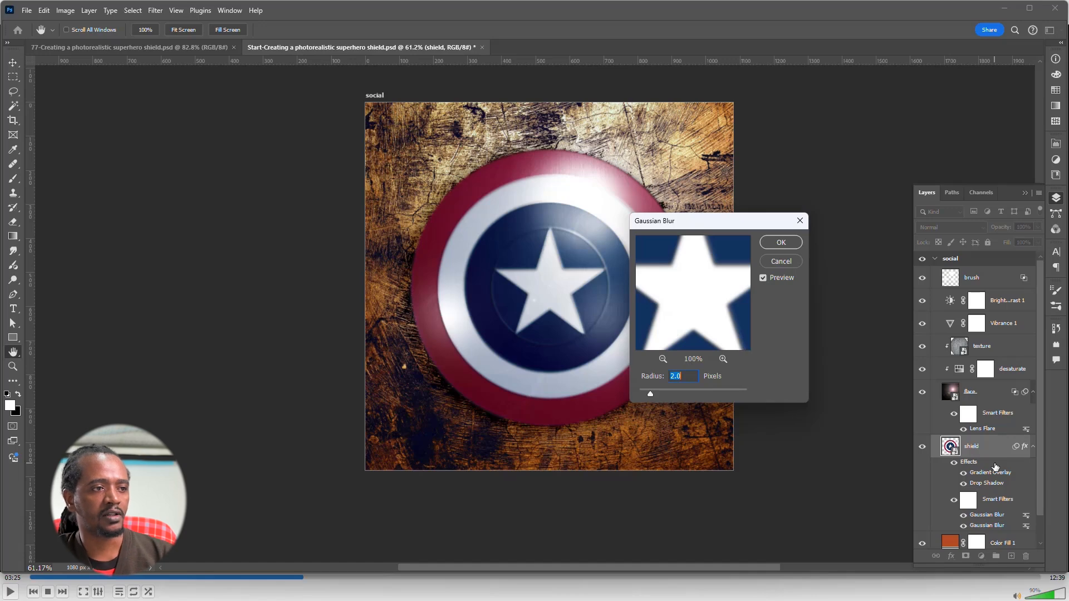
type("10")
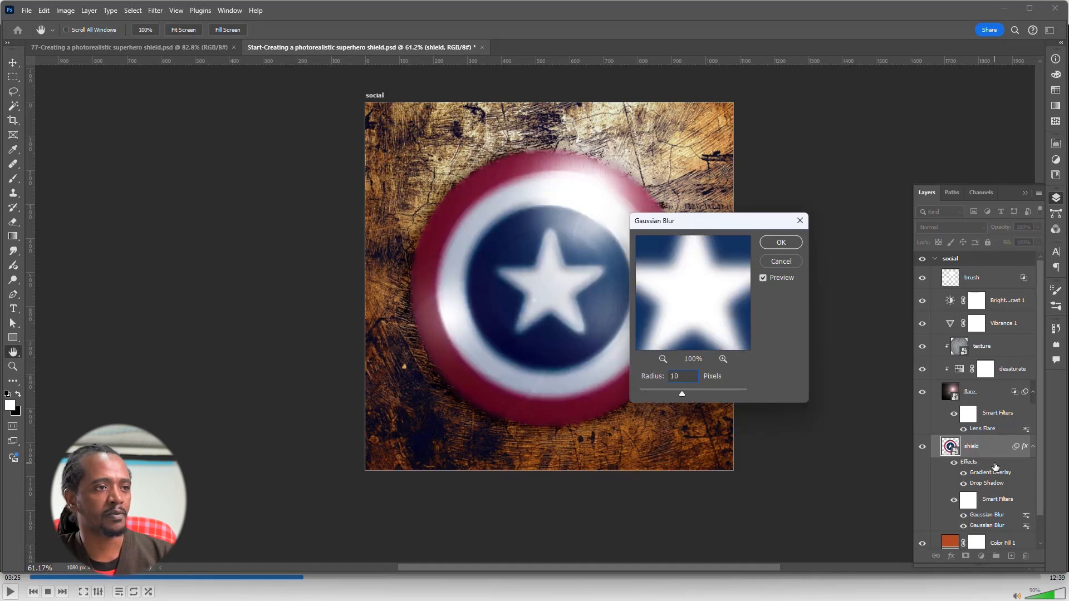
left_click(782, 243)
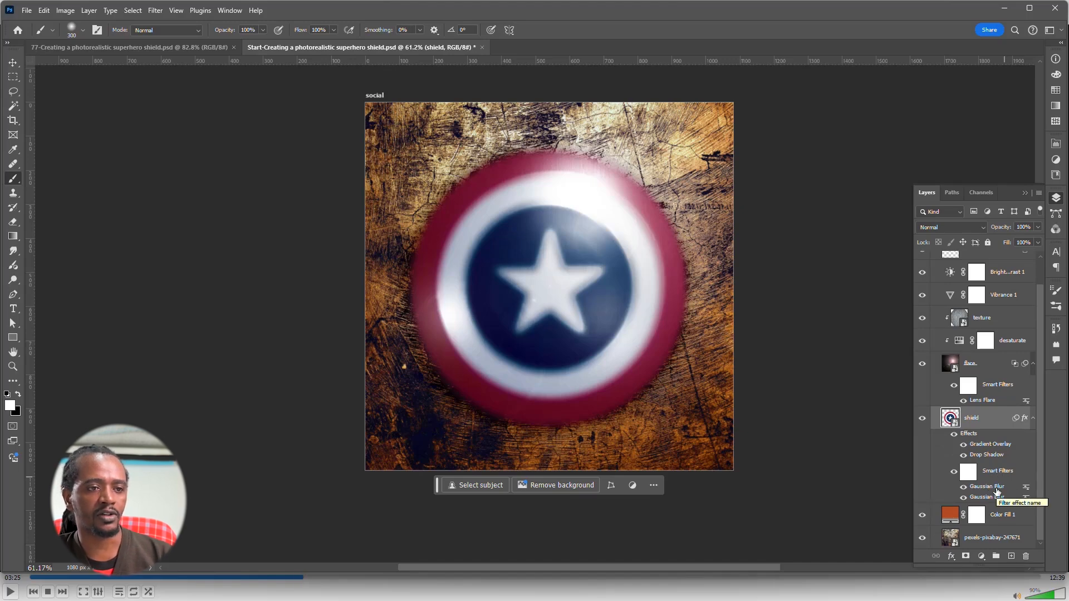
double_click(1026, 488)
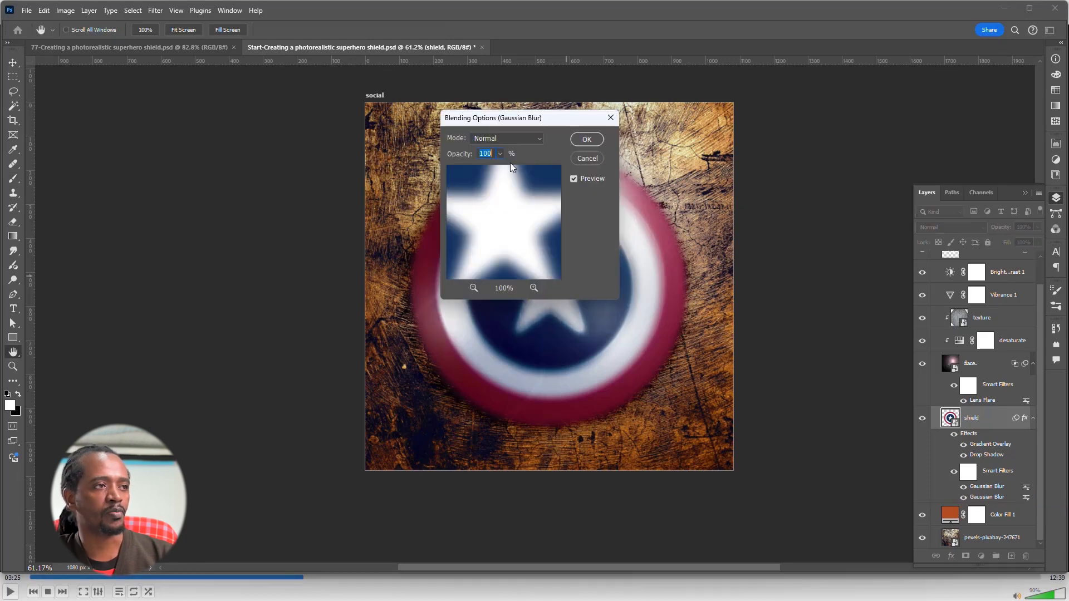
type("25")
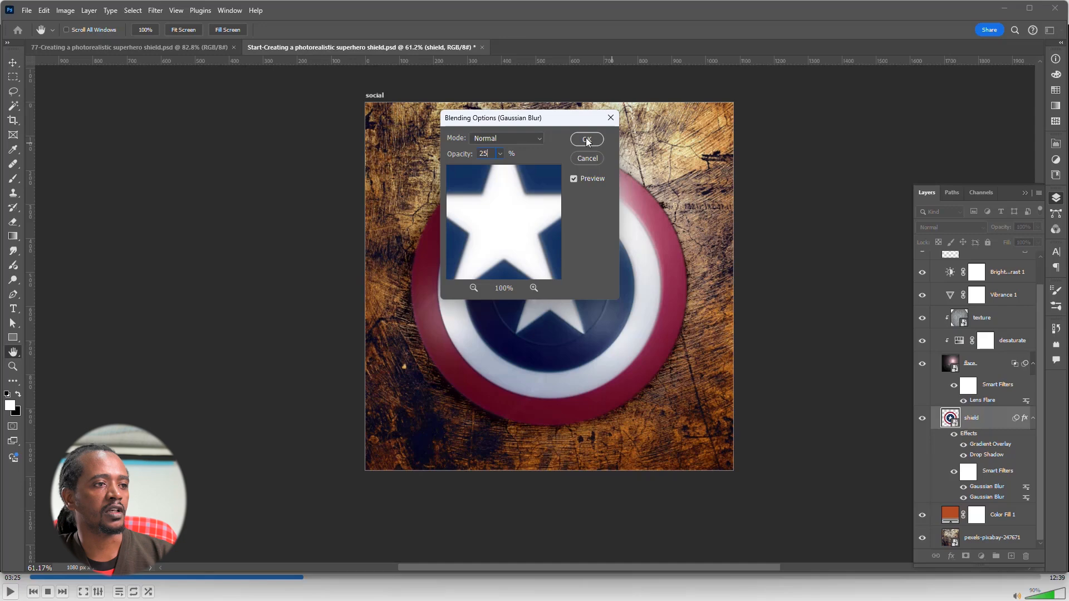